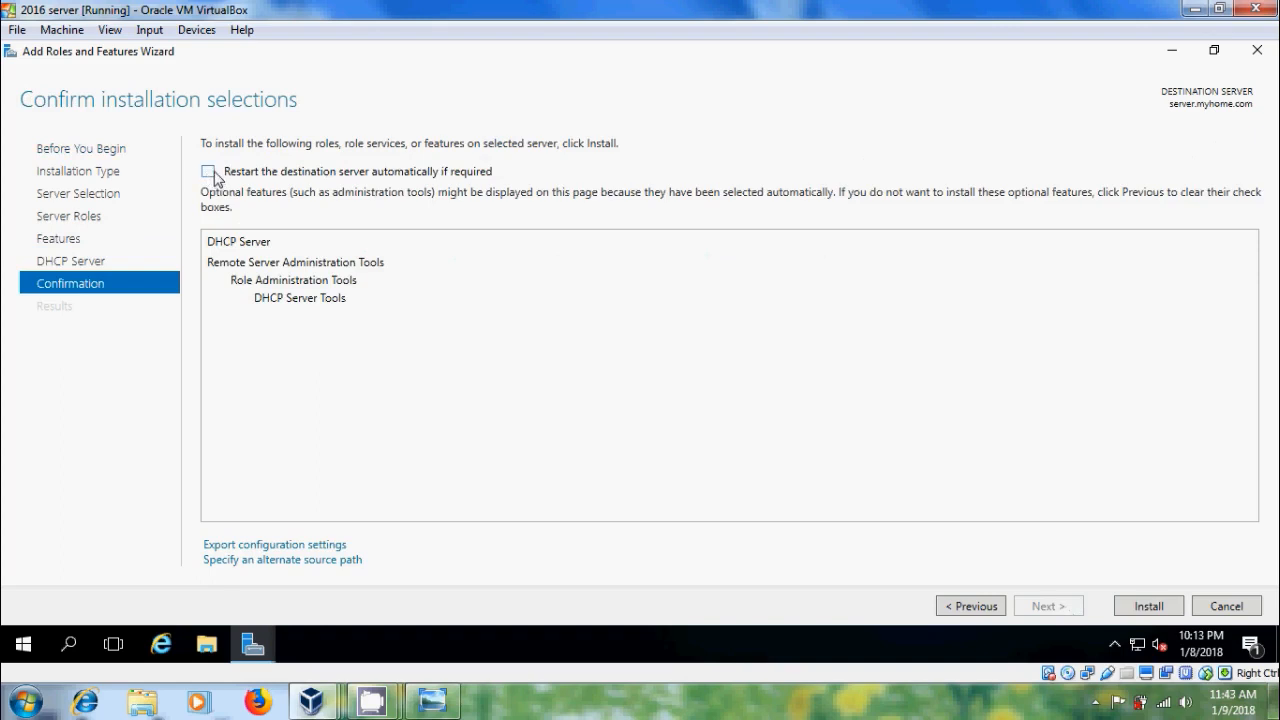
# Install the DHCP Server role with automatic restart of the destination server allowed, and close the finished wizard
pyautogui.click(209, 172)
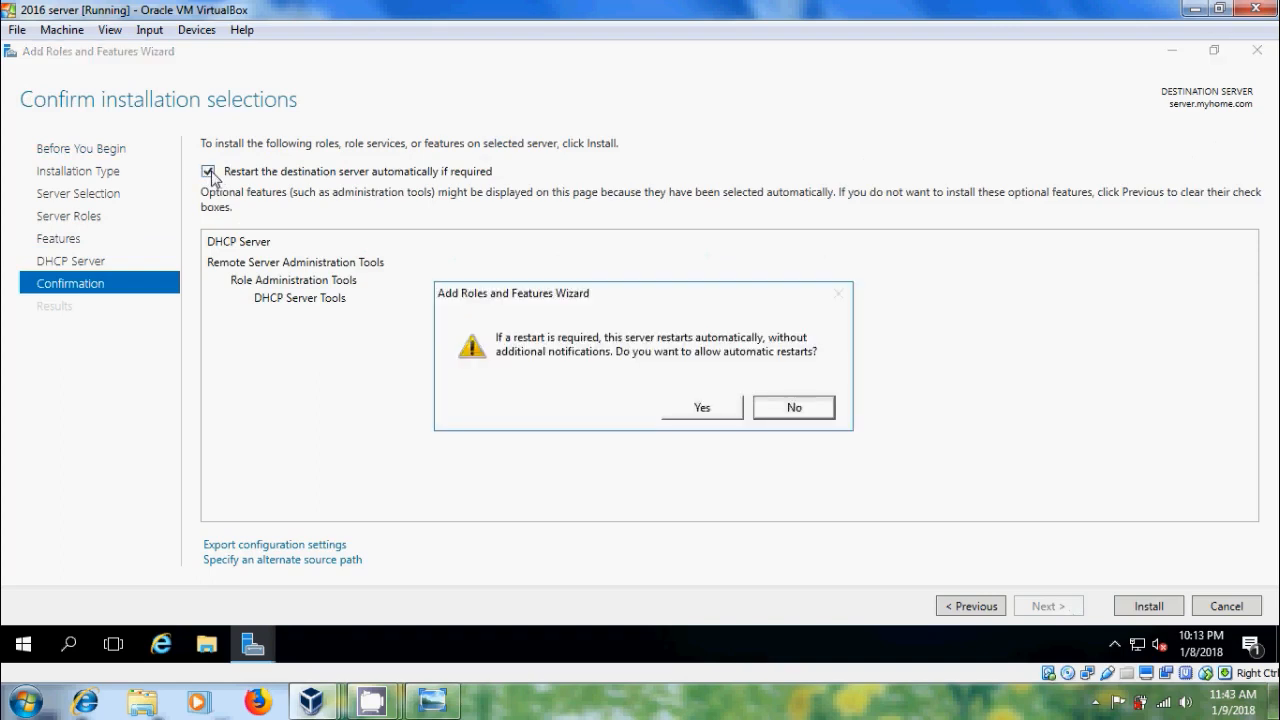
pyautogui.click(707, 414)
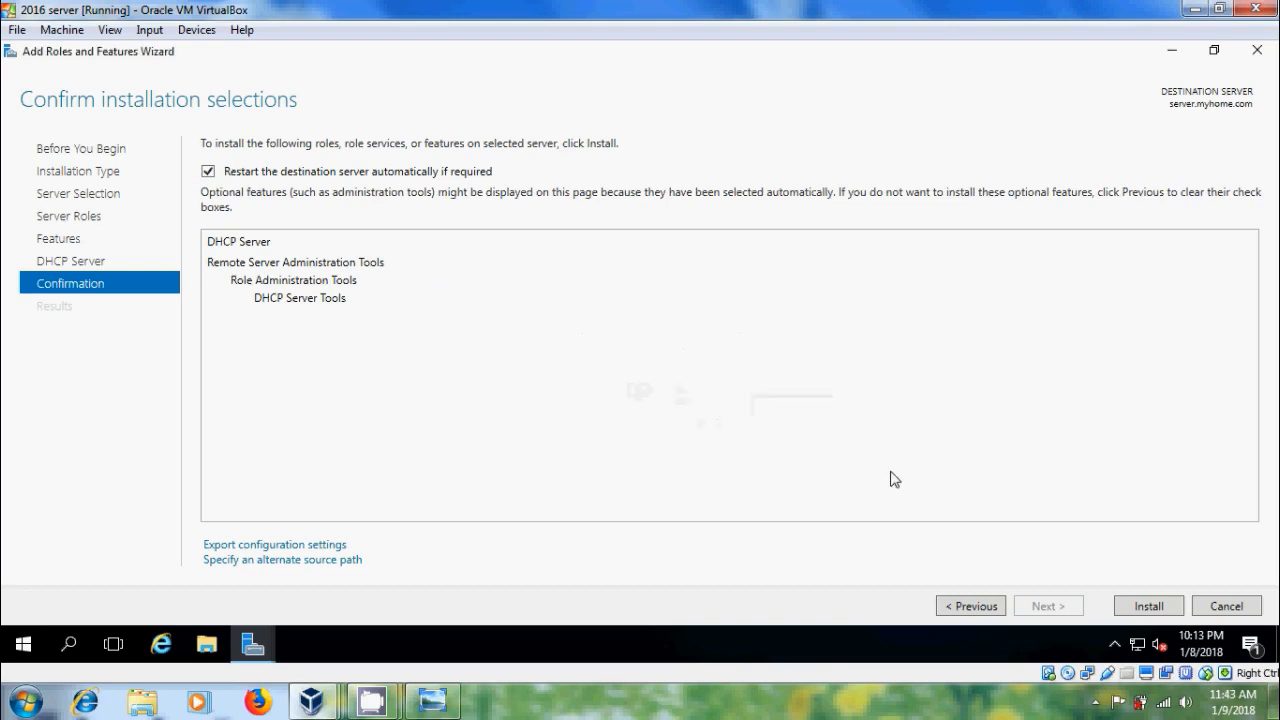
pyautogui.click(1147, 607)
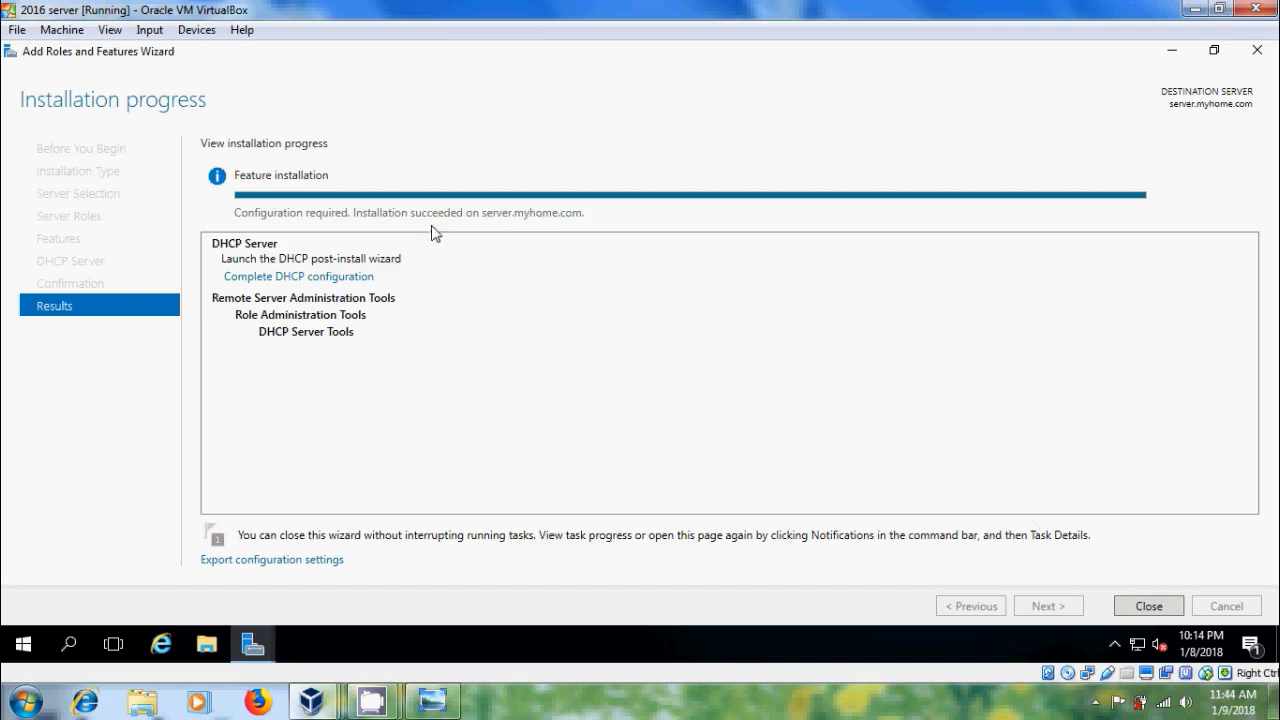
pyautogui.click(1147, 606)
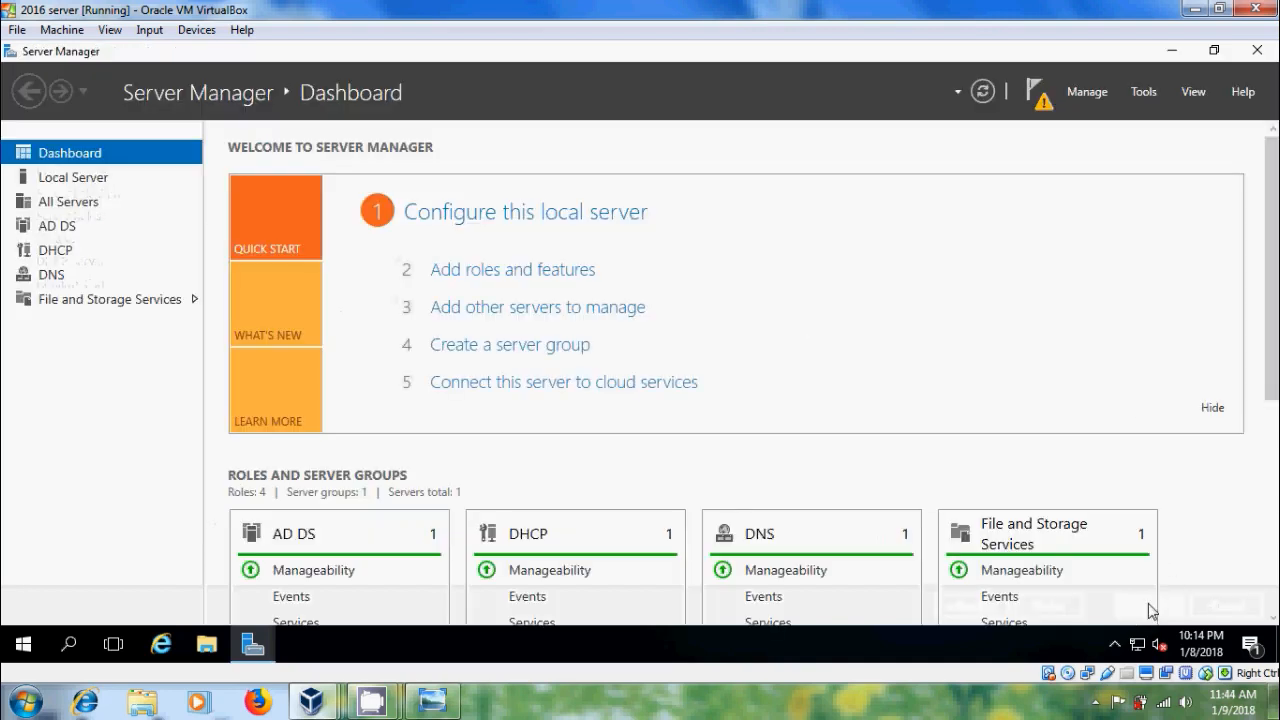
# Complete the DHCP post-install configuration, authorizing the server with the MYHOME\Administrator credentials
pyautogui.click(1038, 95)
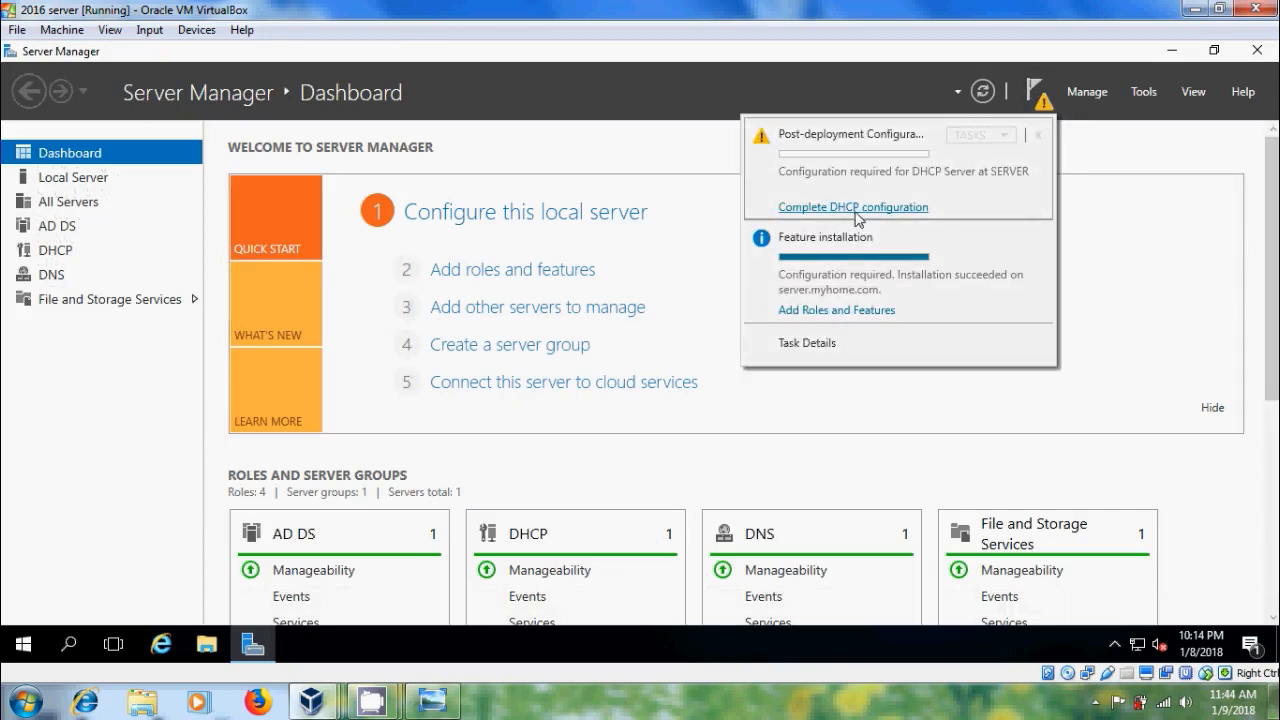
pyautogui.click(901, 208)
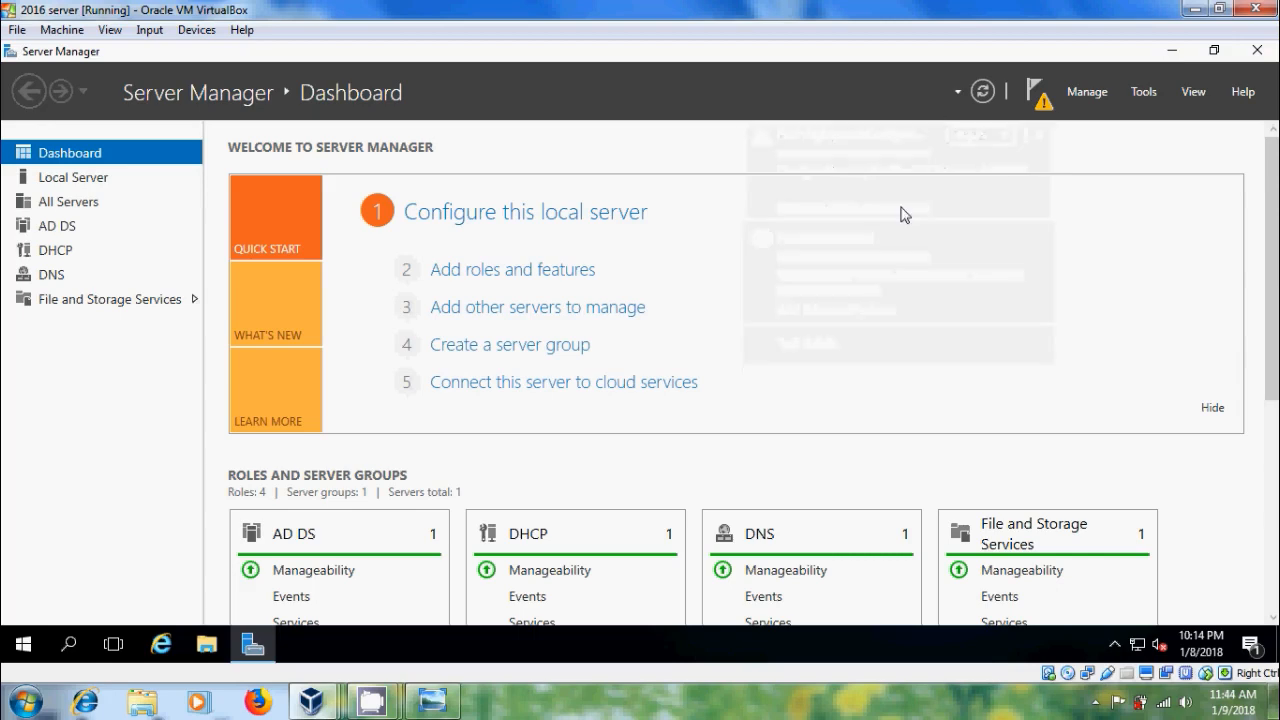
pyautogui.click(678, 81)
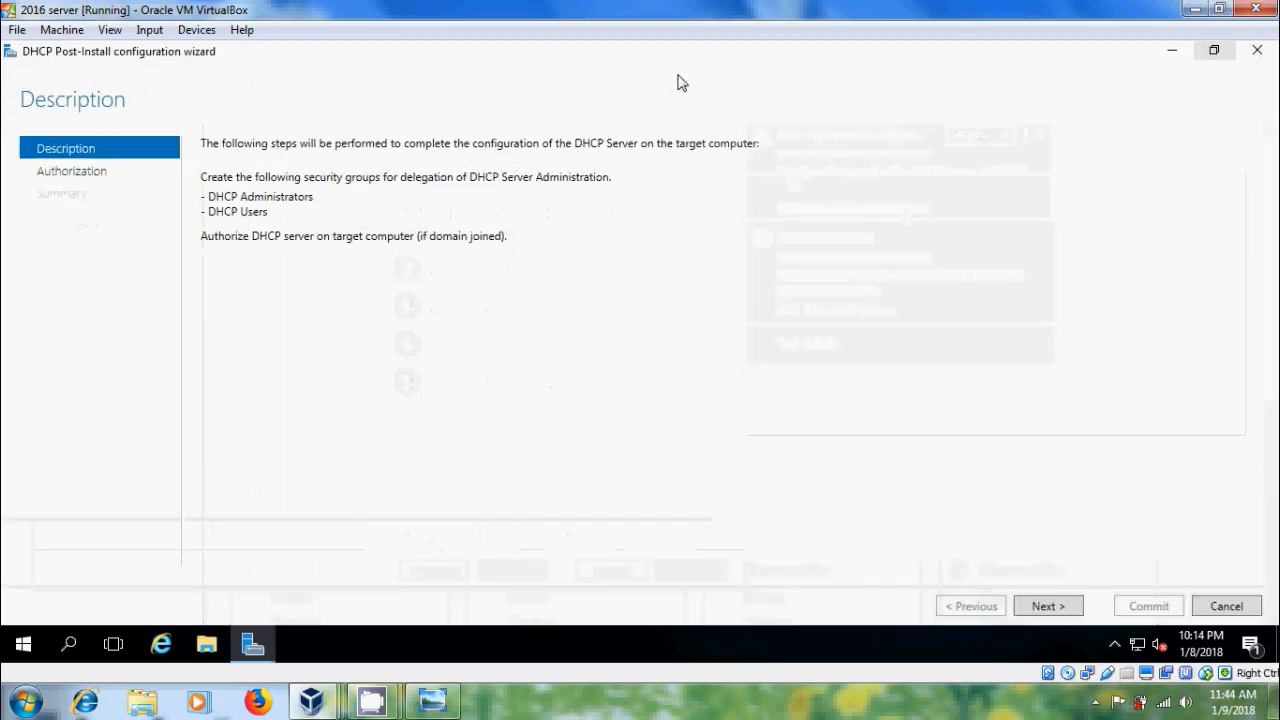
pyautogui.click(1062, 608)
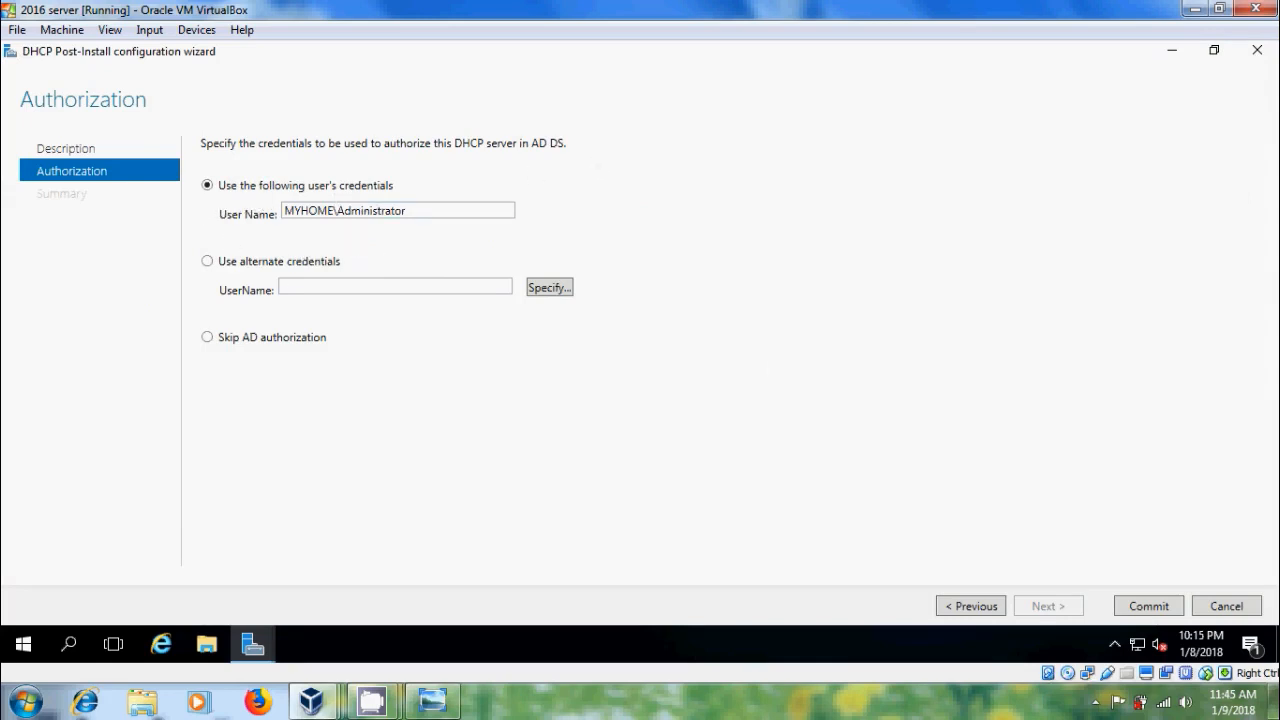
pyautogui.click(1148, 606)
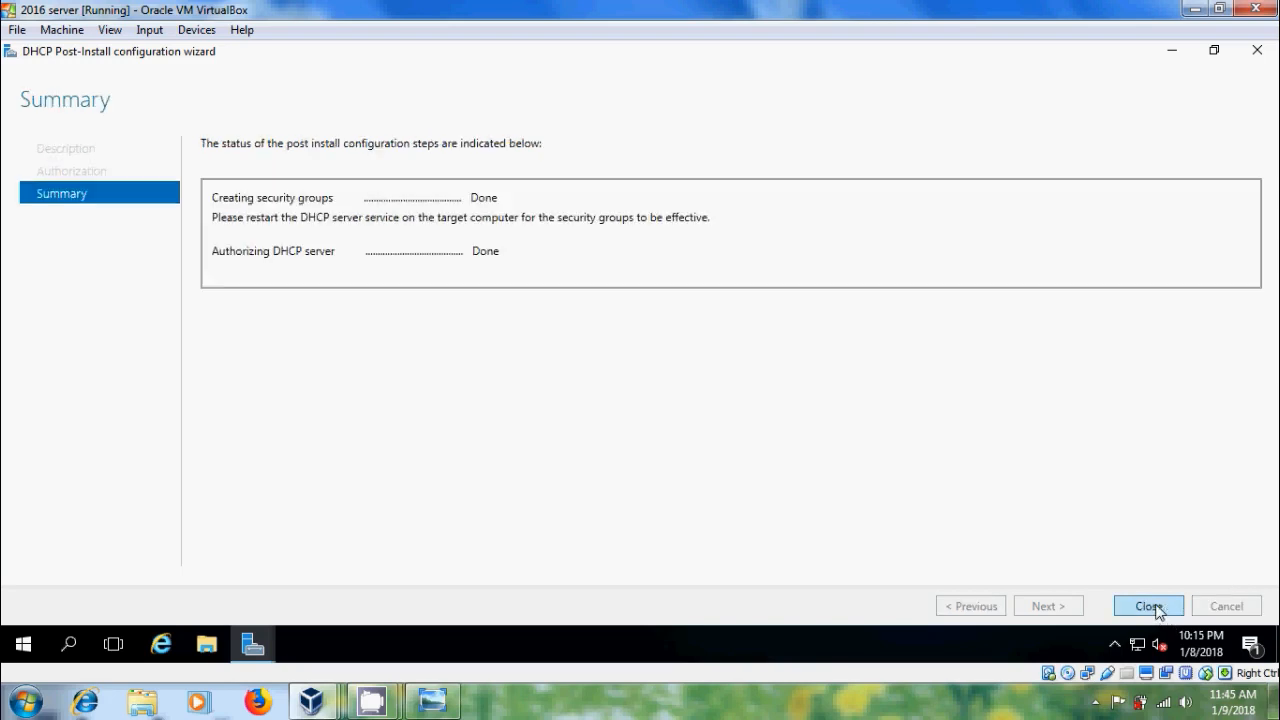
pyautogui.click(1148, 606)
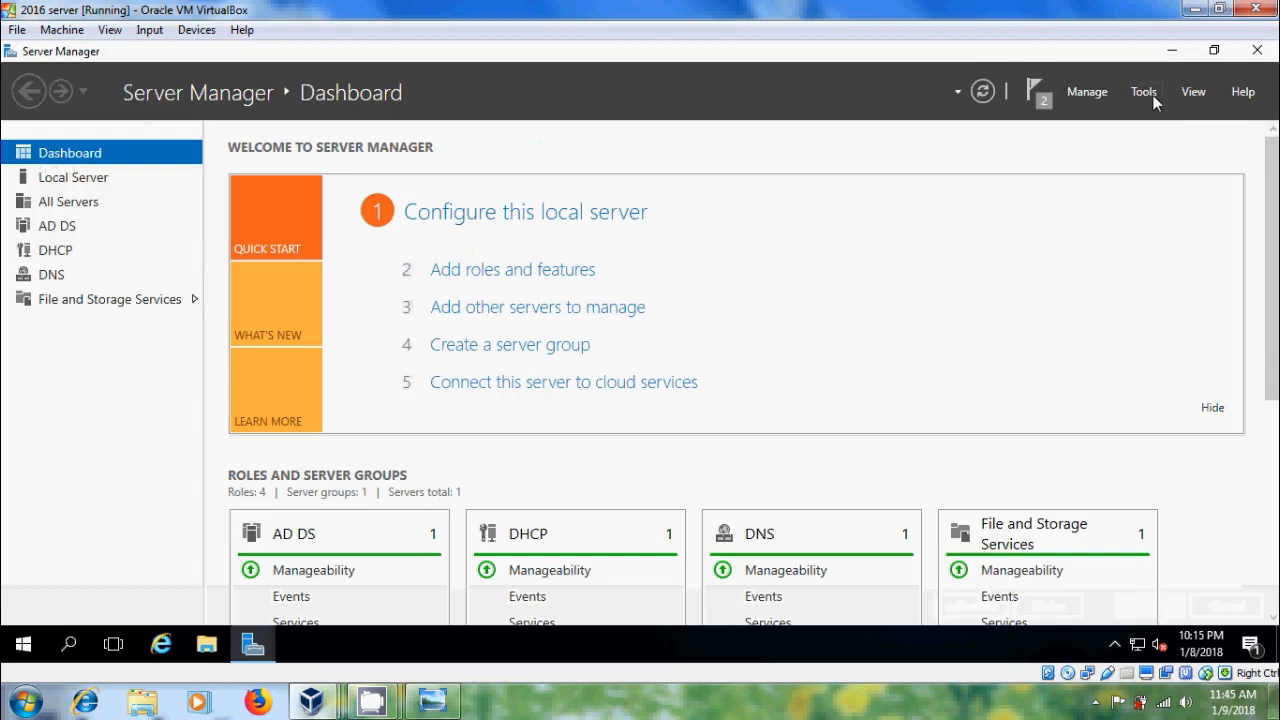
# Open the DHCP management console maximized and expand server.myhome.com with its IPv4 and IPv6 nodes
pyautogui.click(1153, 93)
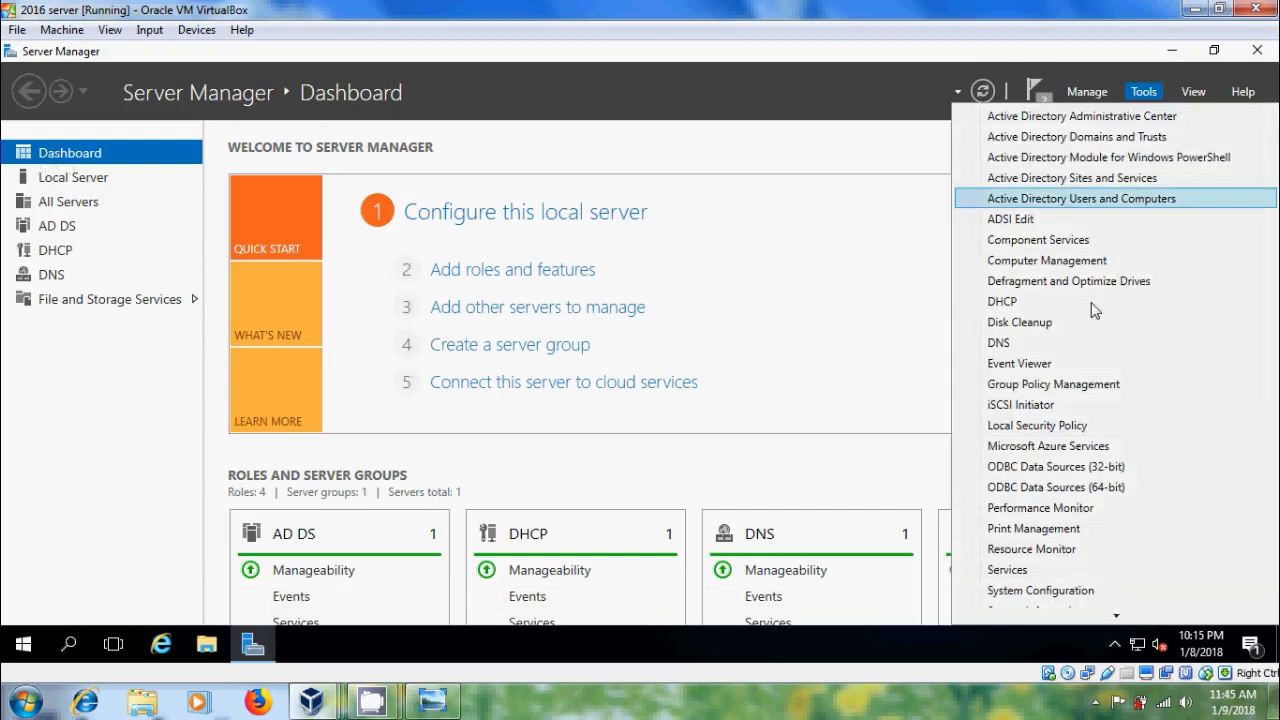
pyautogui.click(1050, 303)
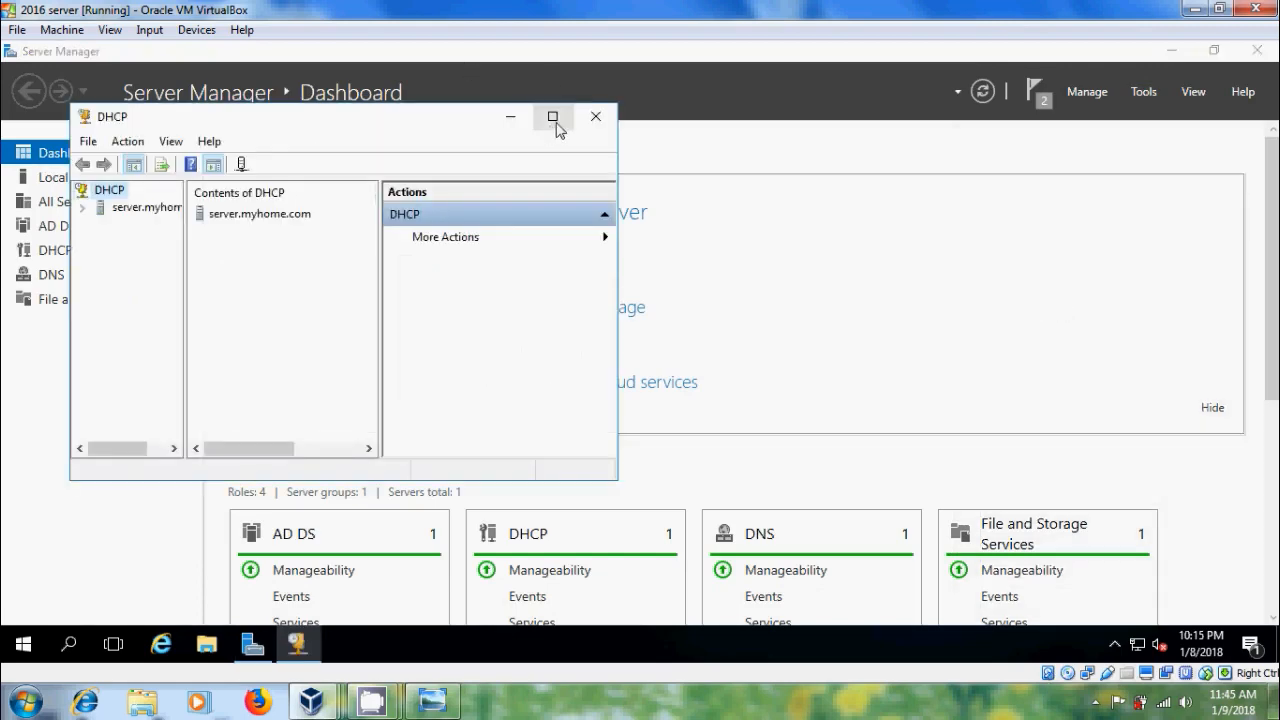
pyautogui.click(552, 114)
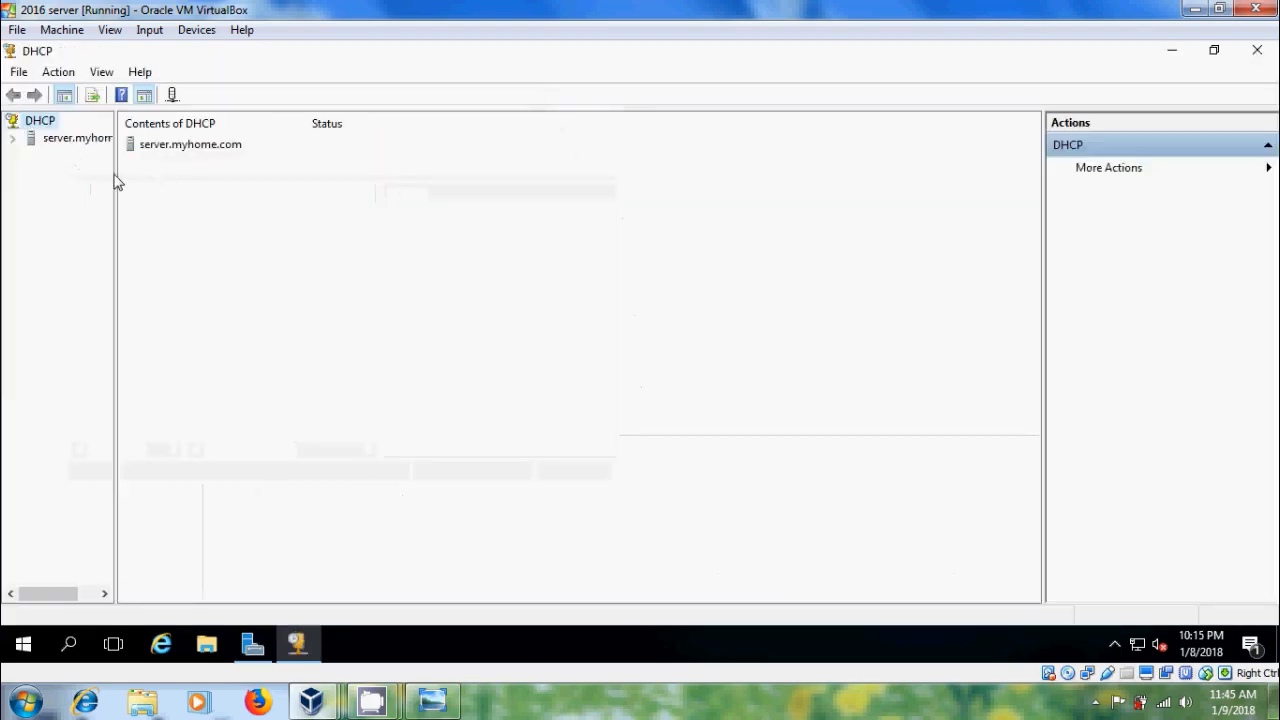
pyautogui.moveTo(117, 179); pyautogui.dragTo(160, 180)
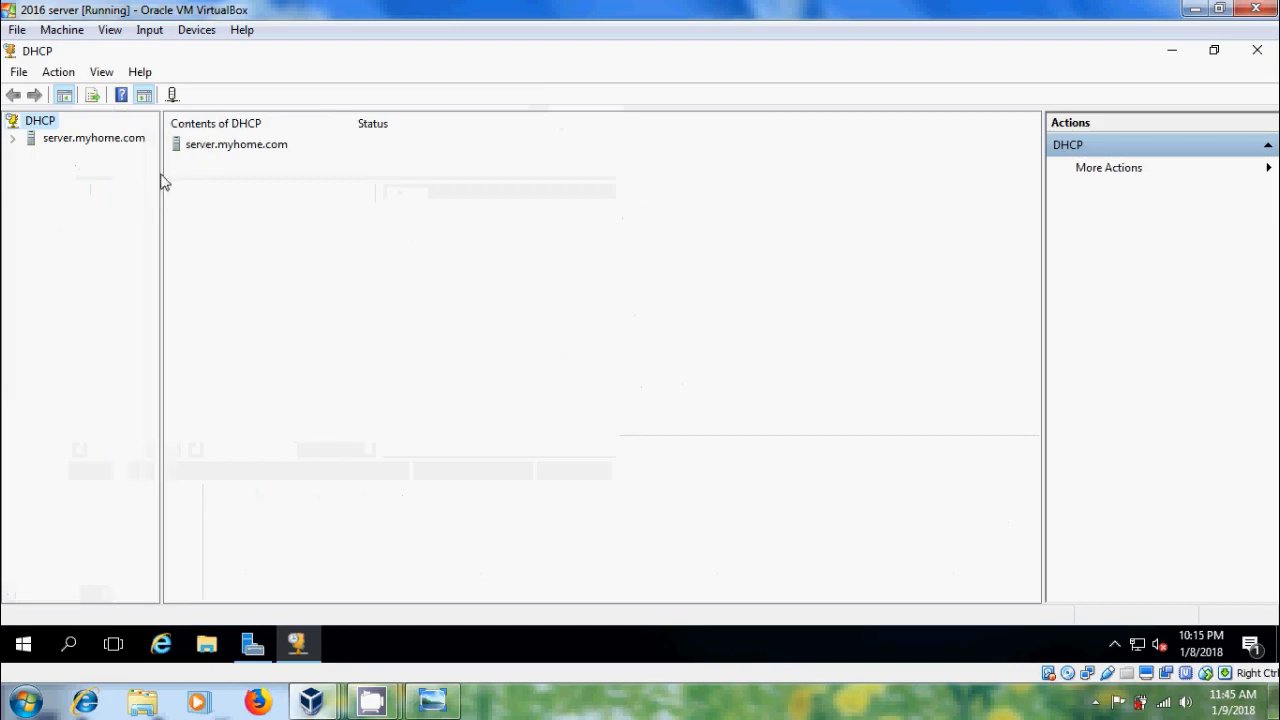
pyautogui.click(14, 141)
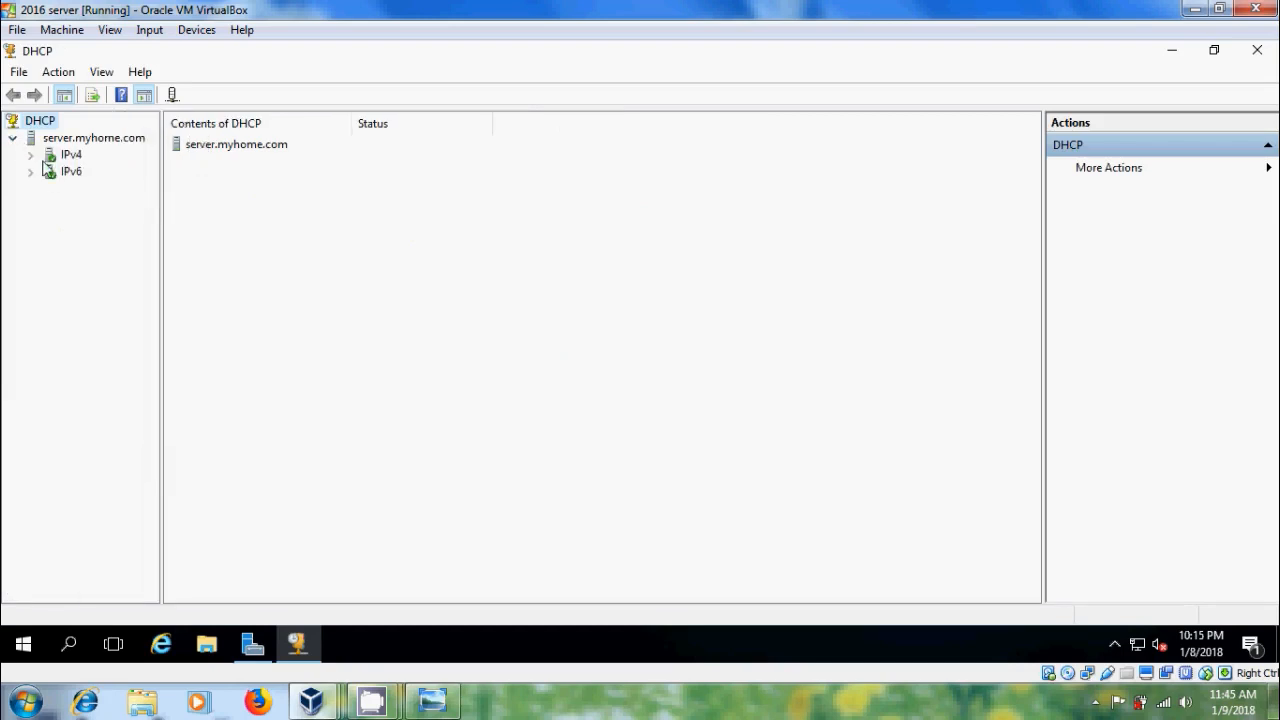
pyautogui.click(31, 156)
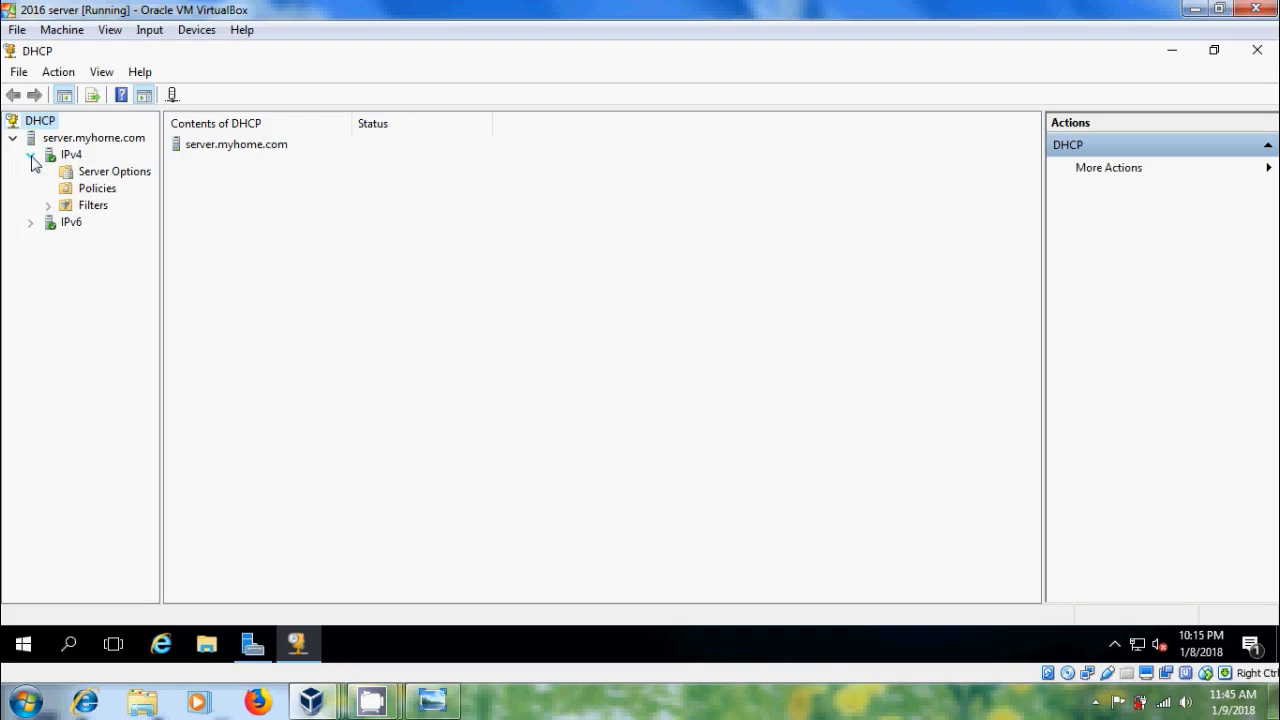
pyautogui.click(30, 224)
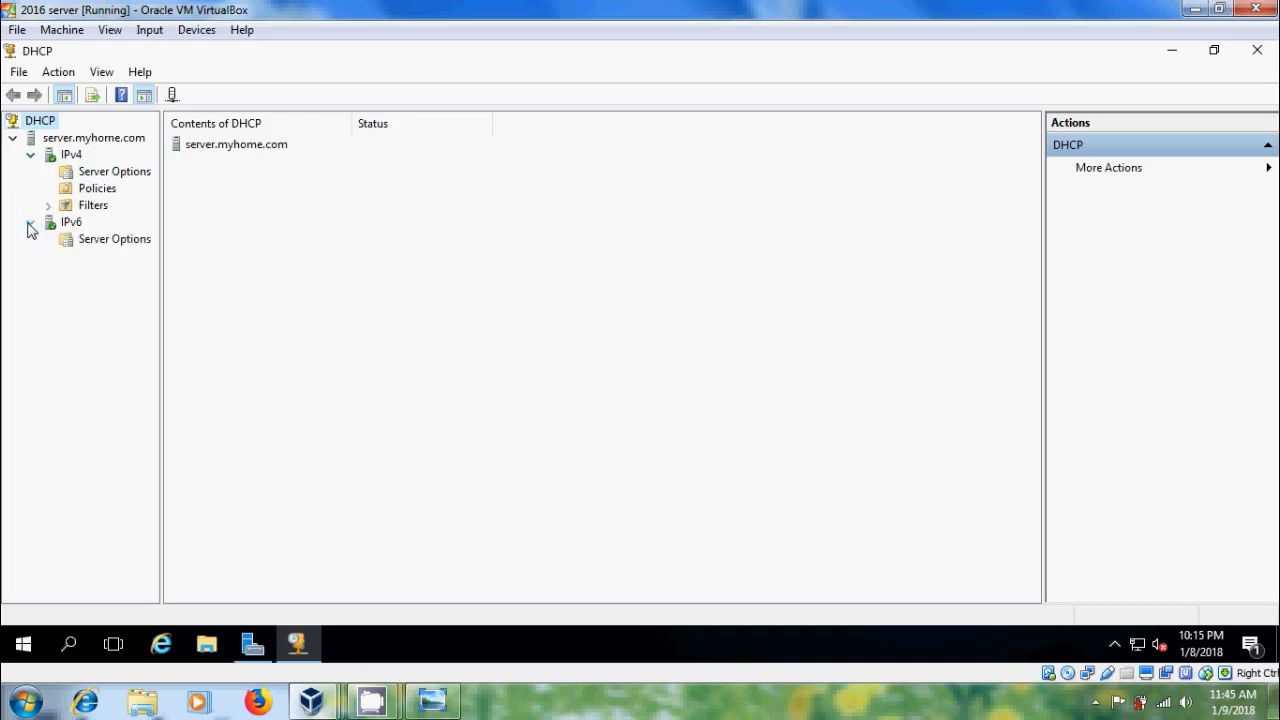
# Start a new IPv4 scope and name it myhome, leaving the description empty
pyautogui.click(72, 160)
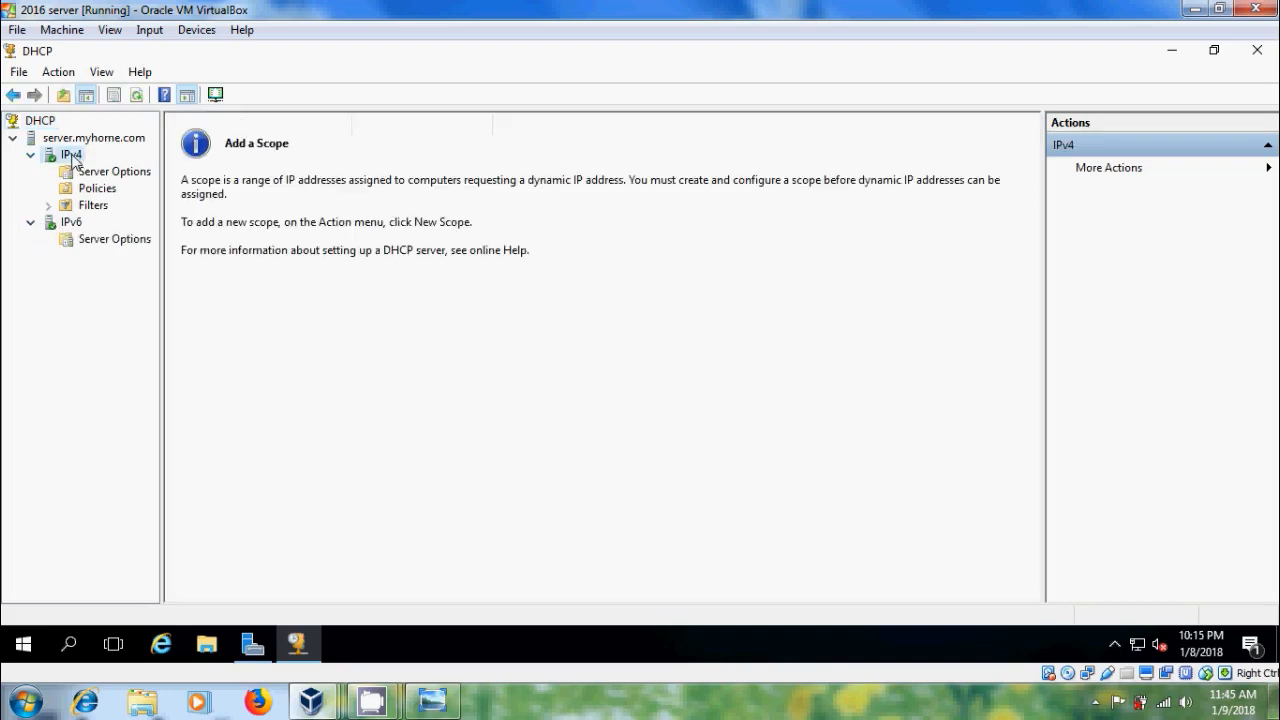
pyautogui.rightClick(72, 160)
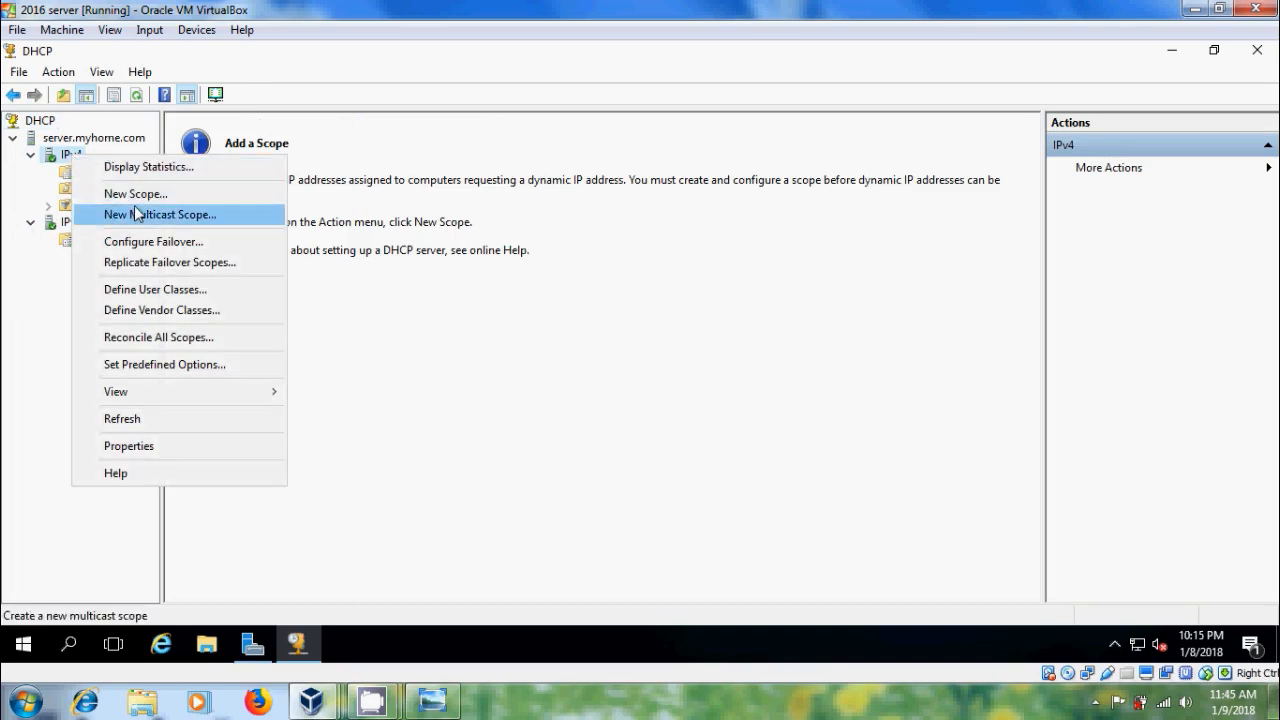
pyautogui.click(172, 200)
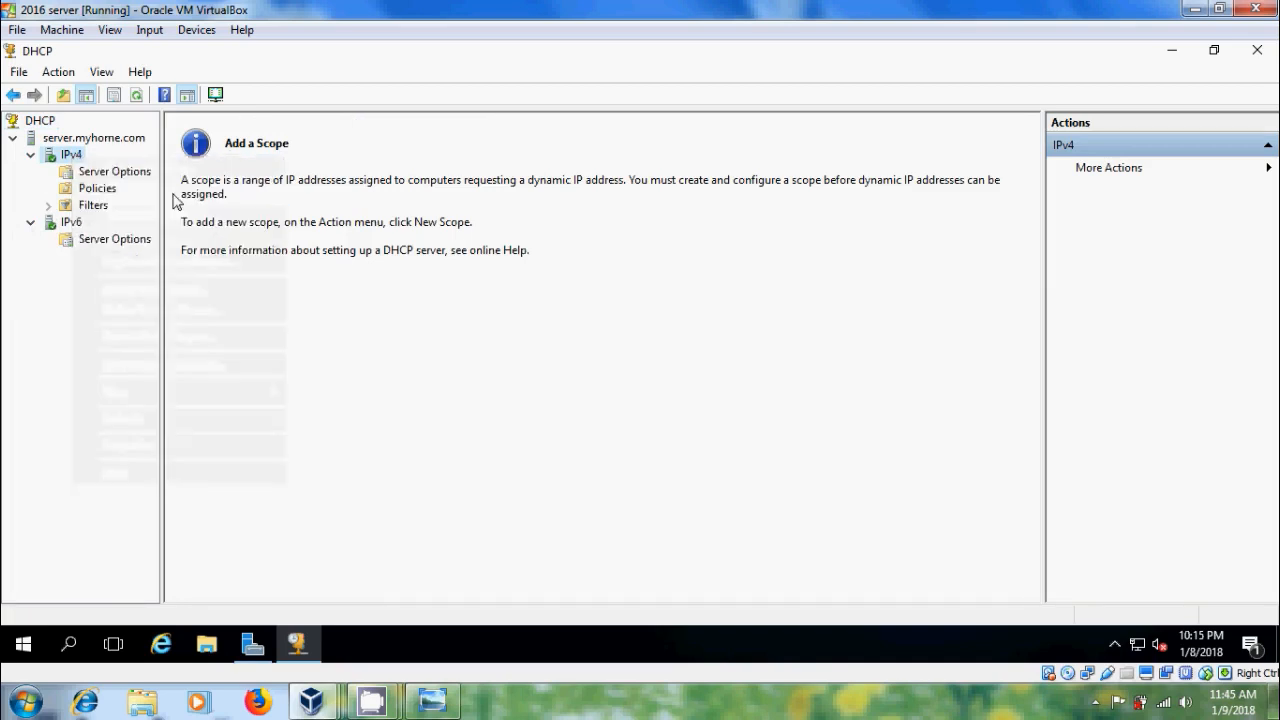
pyautogui.click(766, 509)
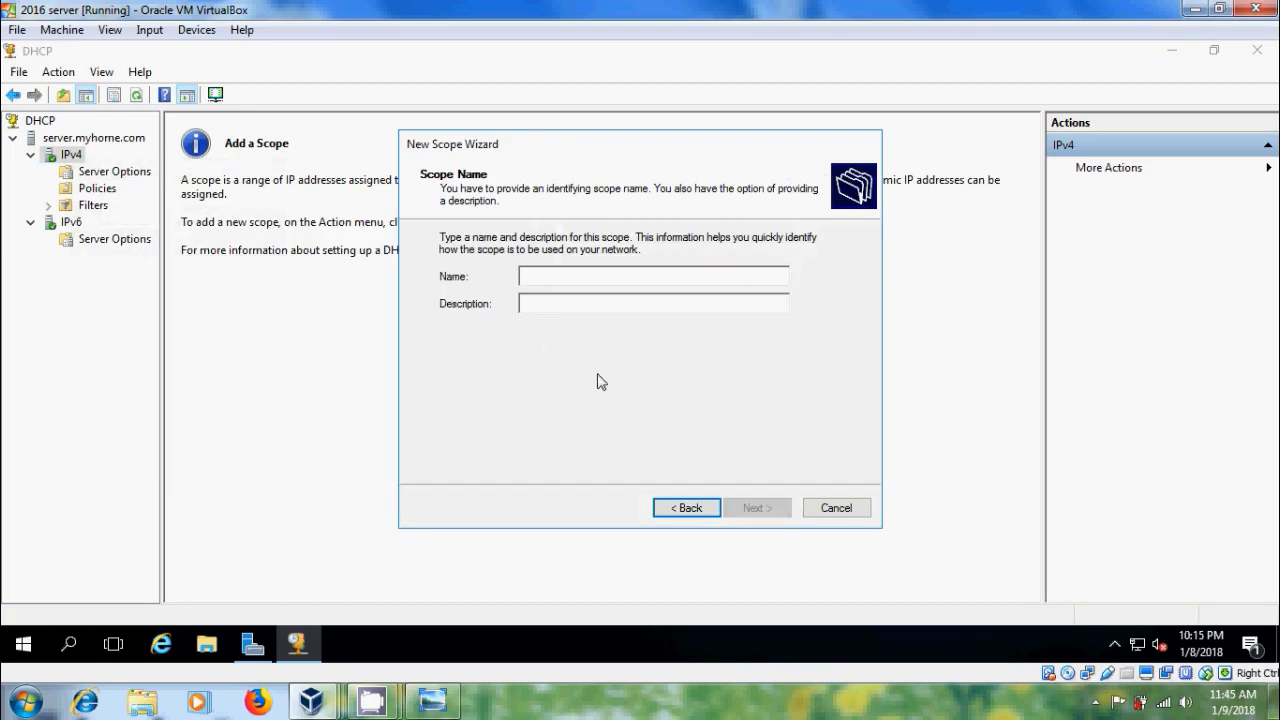
pyautogui.write('myhome')
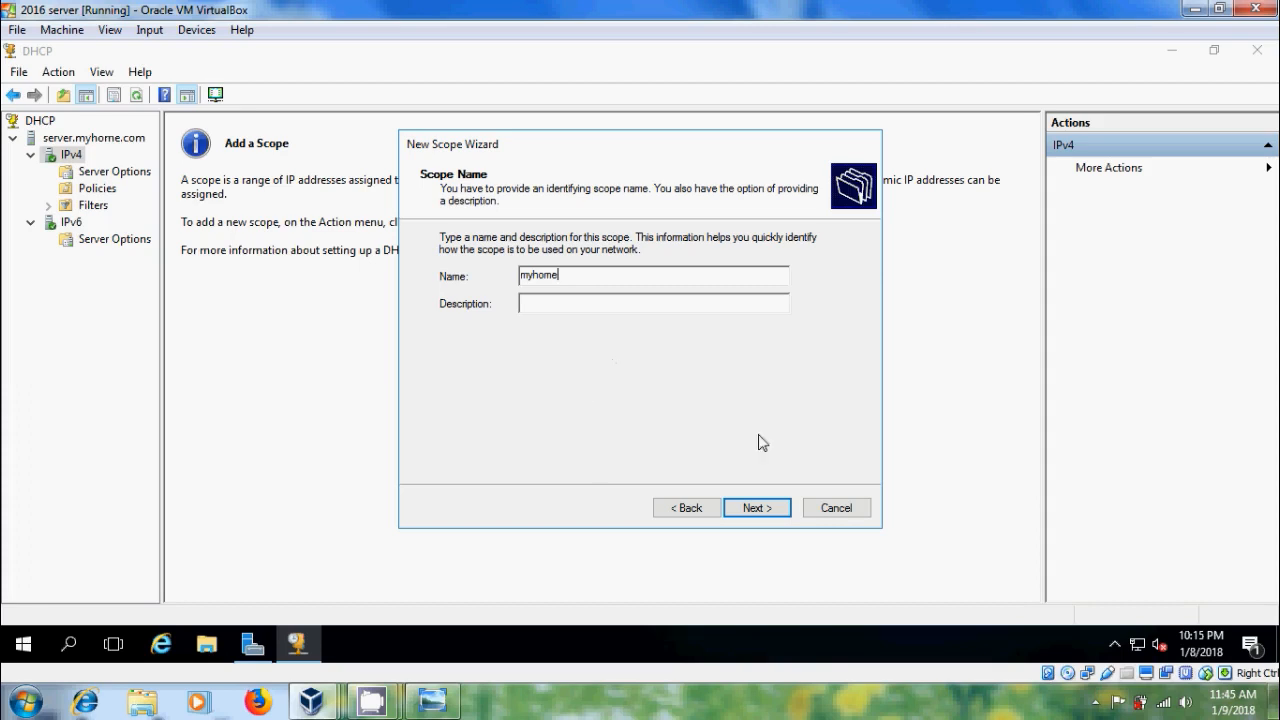
pyautogui.click(772, 508)
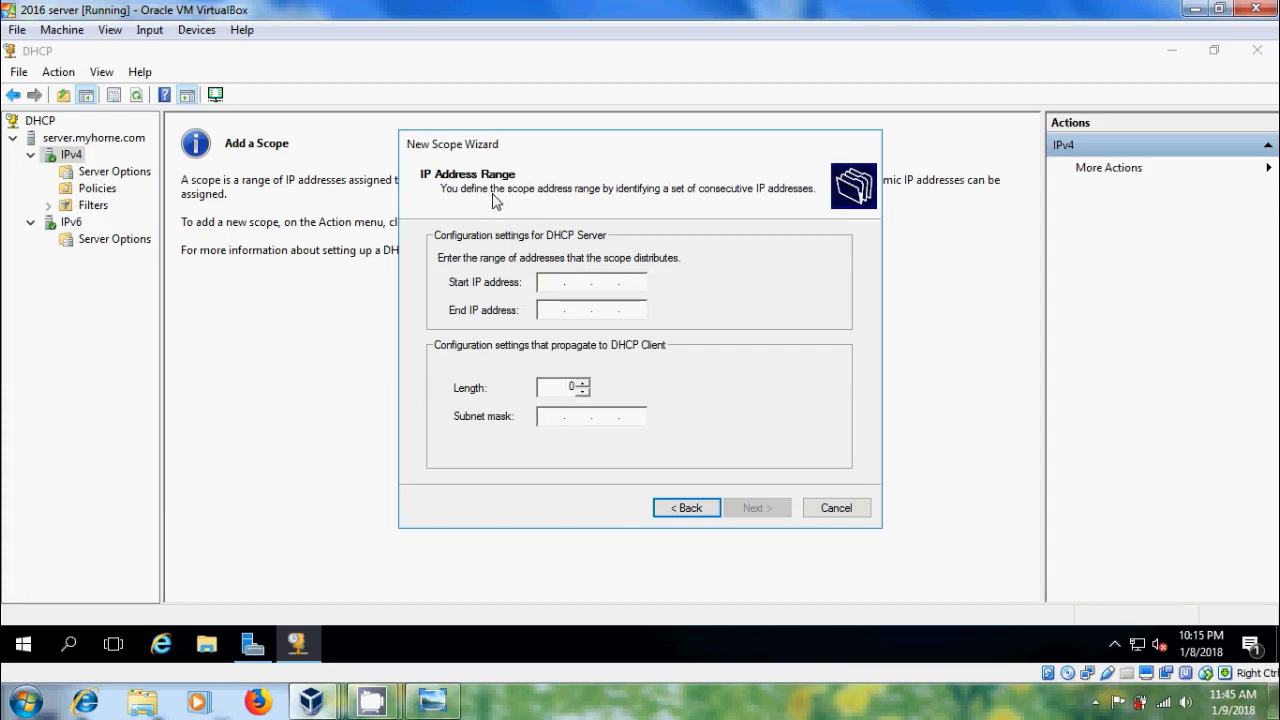
# Define the scope's address range with start address 192.168.0.1, an end address beginning 192.168, and subnet mask 255.255.255.0
pyautogui.click(563, 311)
pyautogui.write('192 . ')
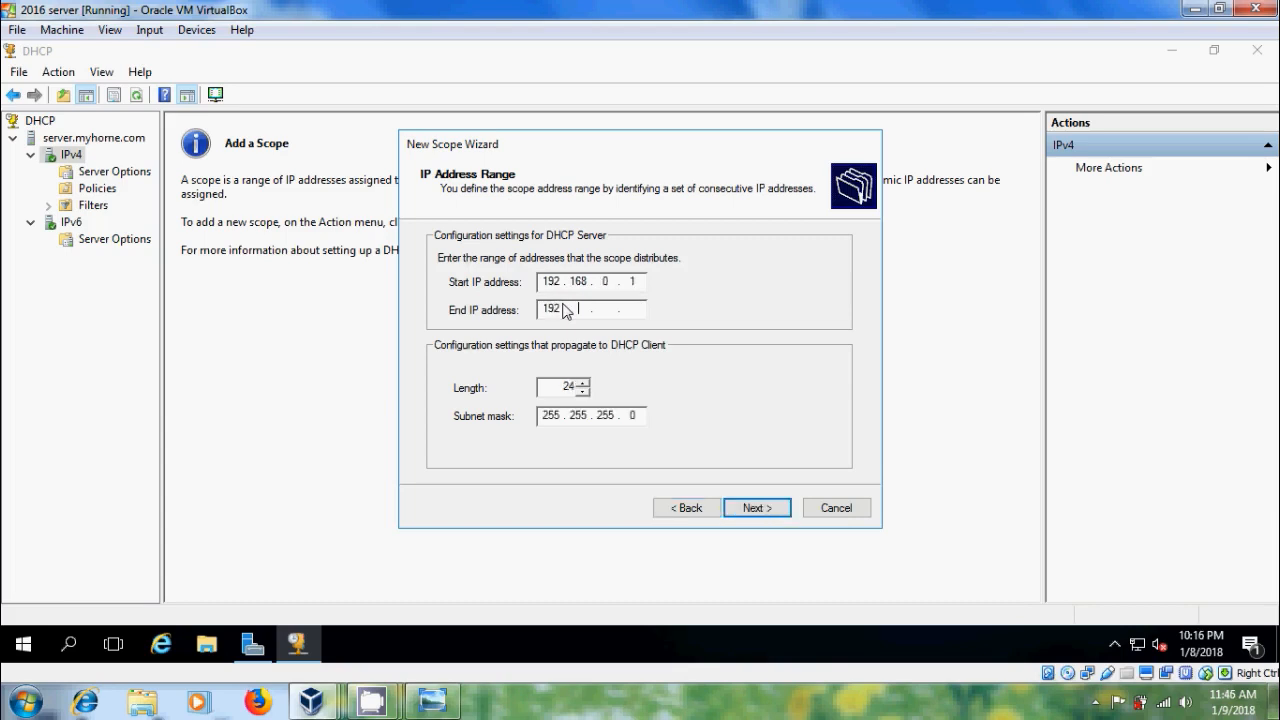
pyautogui.write('168')
pyautogui.click(778, 510)
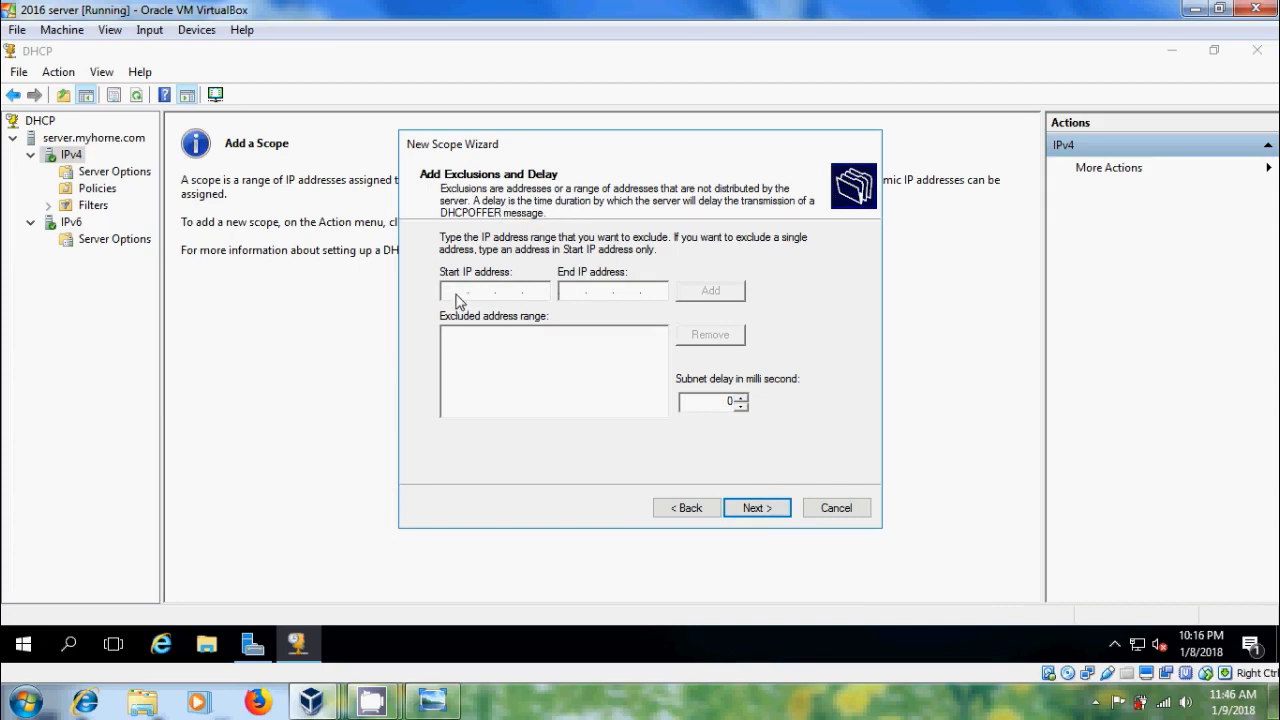
# Exclude addresses 192.168.0.1 to 192.168.0.20 from the scope and keep the default lease duration
pyautogui.write('92.168.0.20')
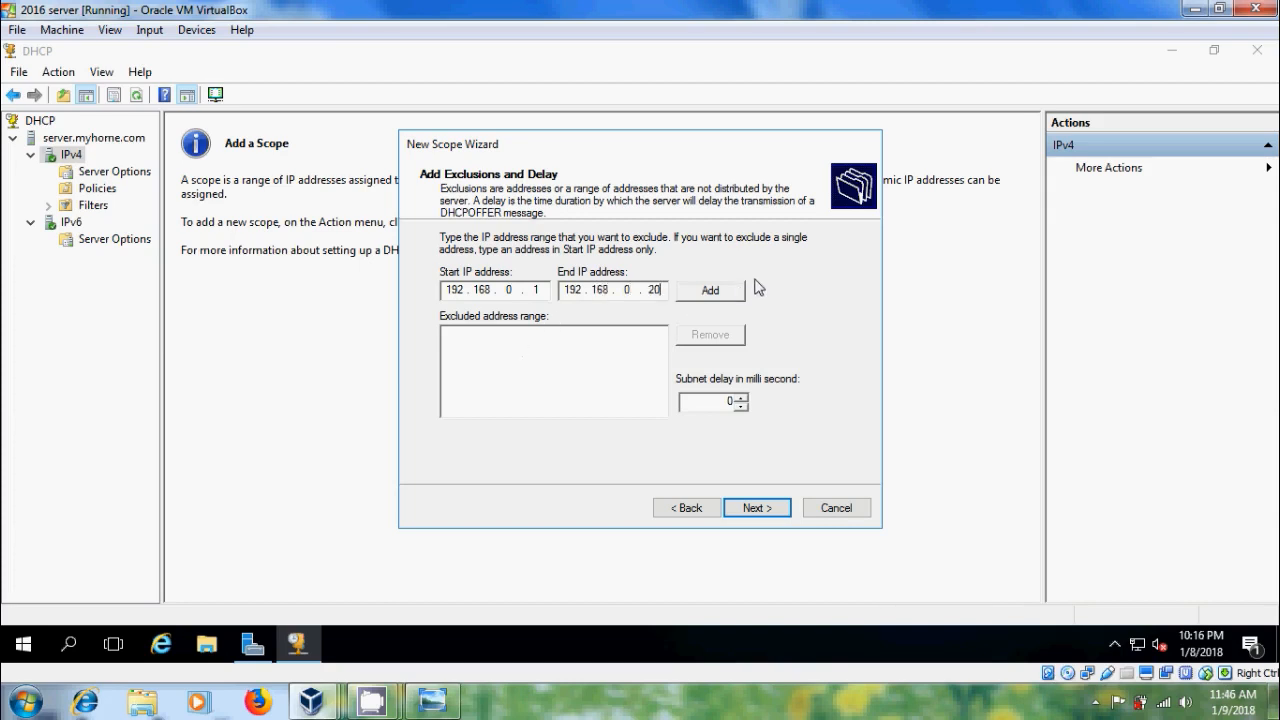
pyautogui.click(739, 293)
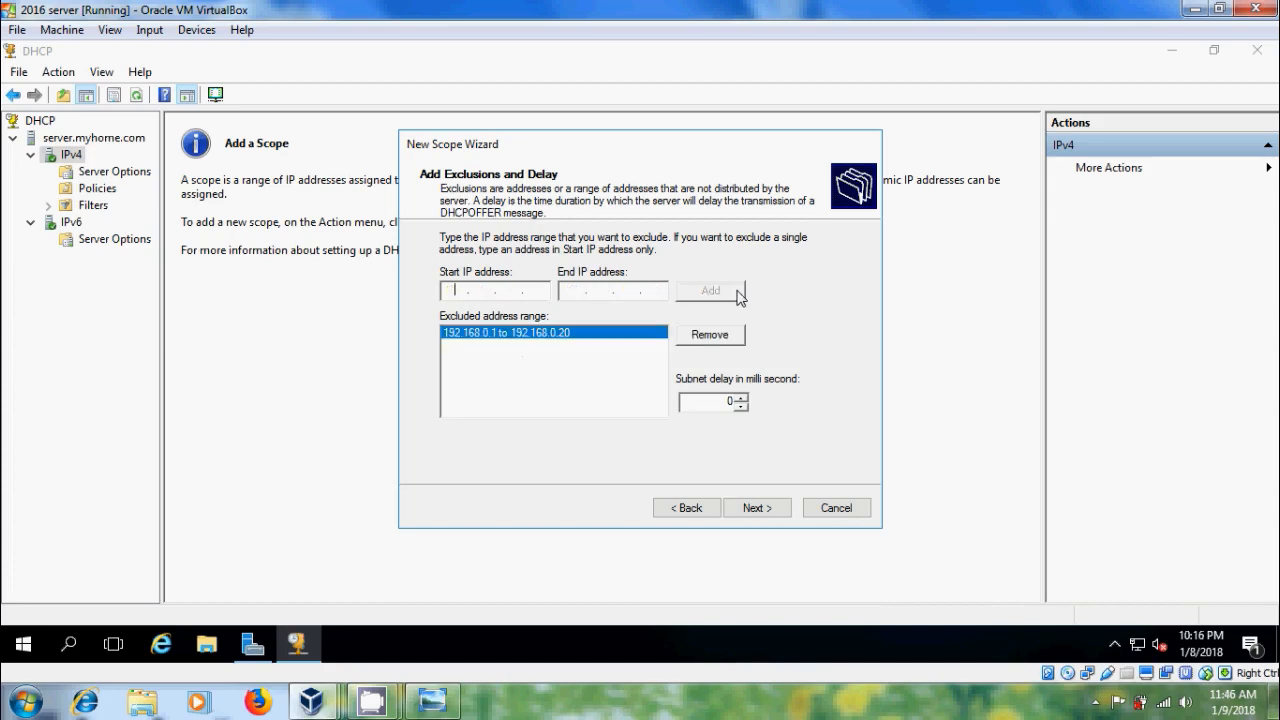
pyautogui.click(772, 514)
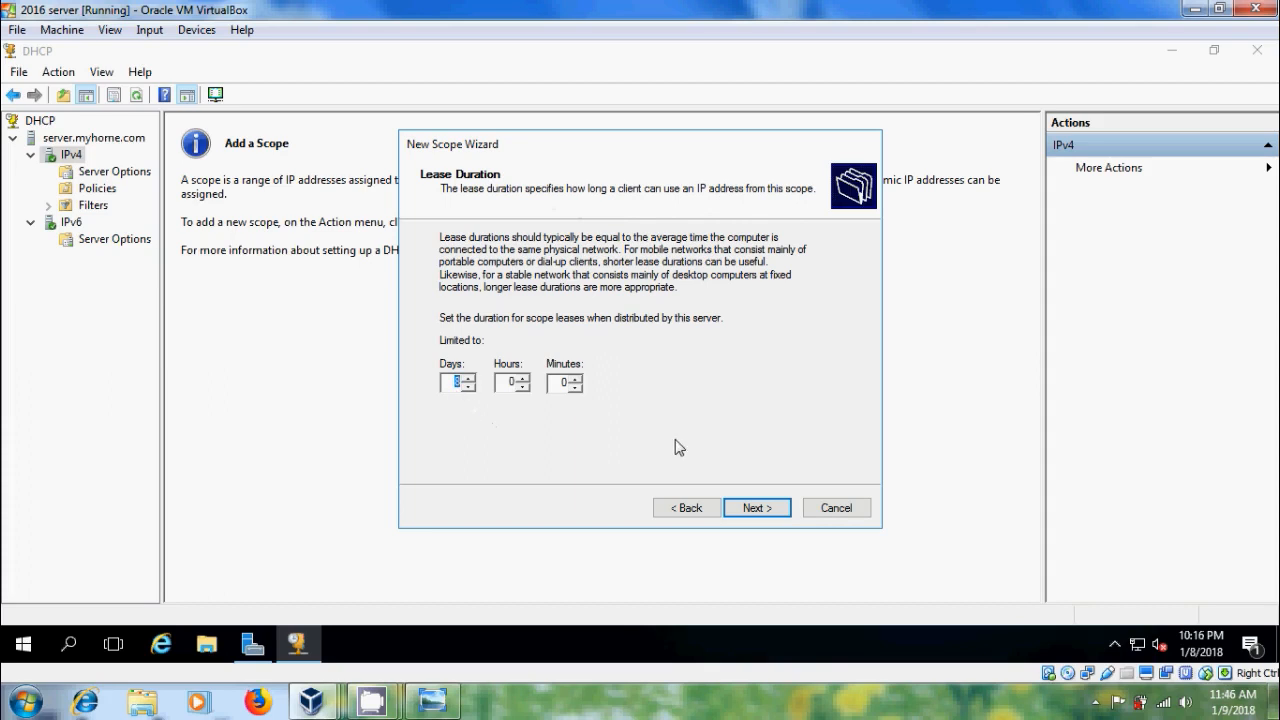
pyautogui.click(768, 512)
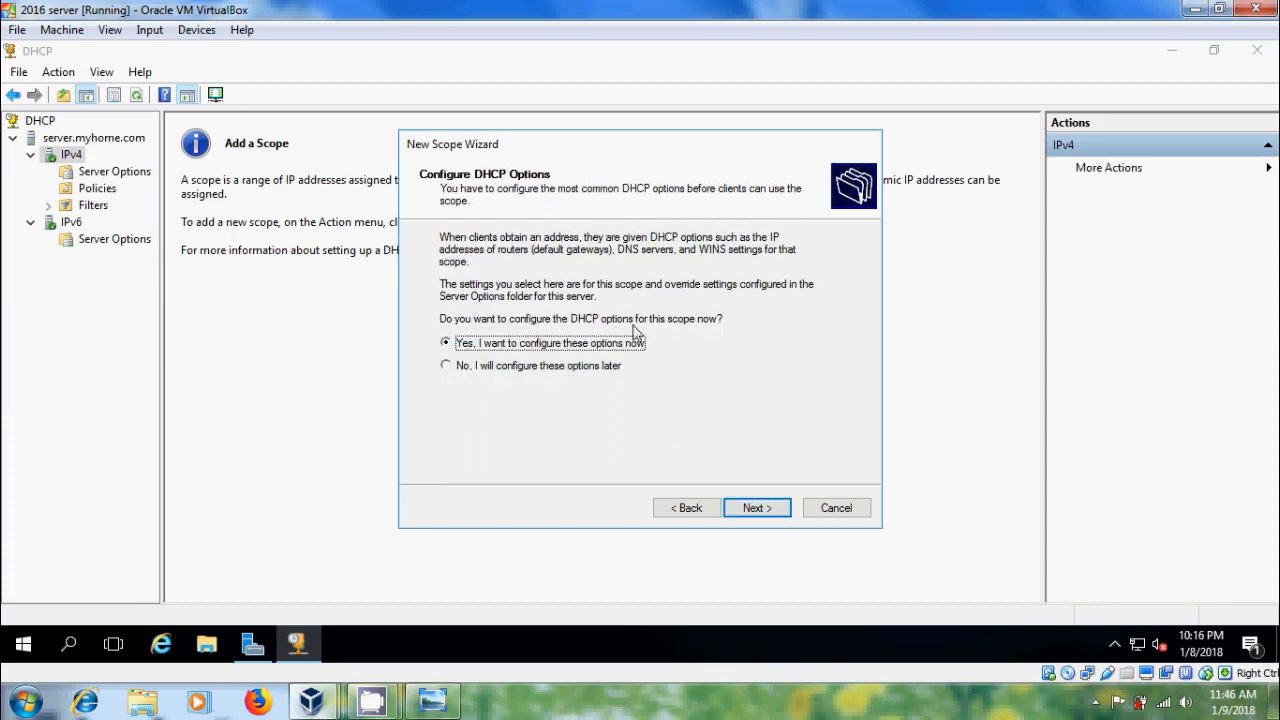
# Choose to configure the DHCP options now and add 192.168.0.1 as the scope's default gateway
pyautogui.click(768, 510)
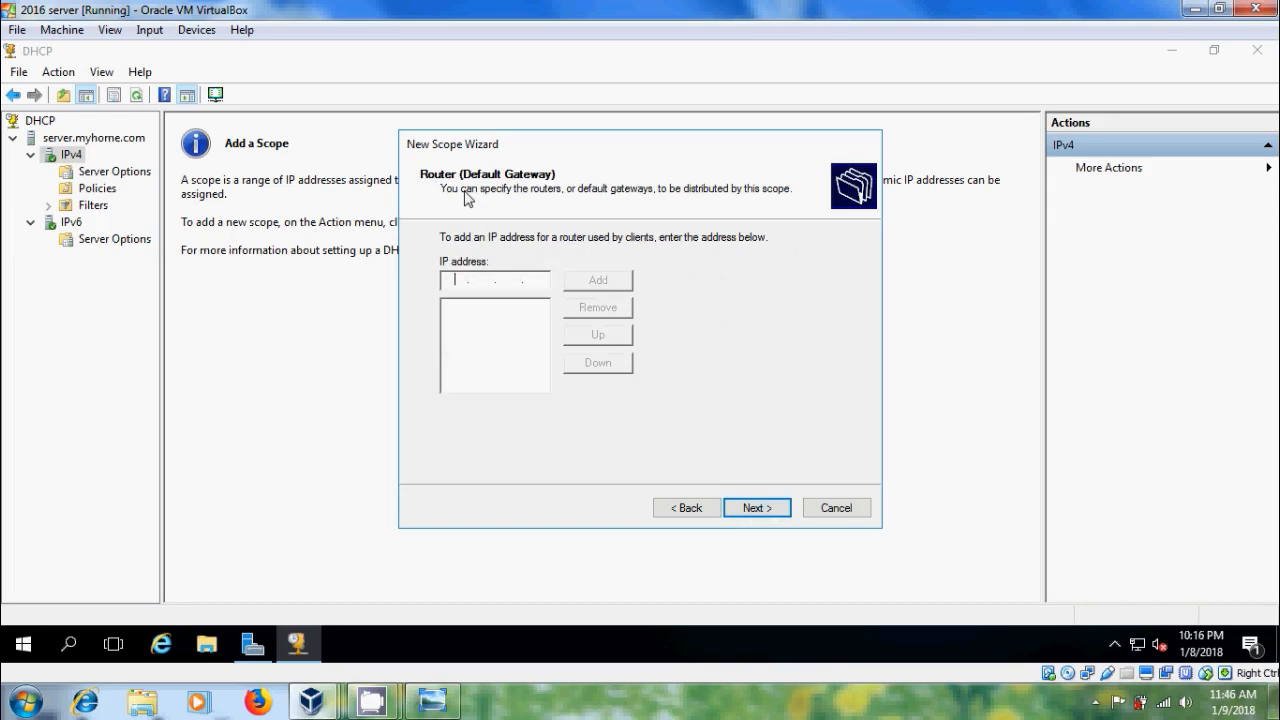
pyautogui.write('192 . 168 . 0 . 1')
pyautogui.click(610, 286)
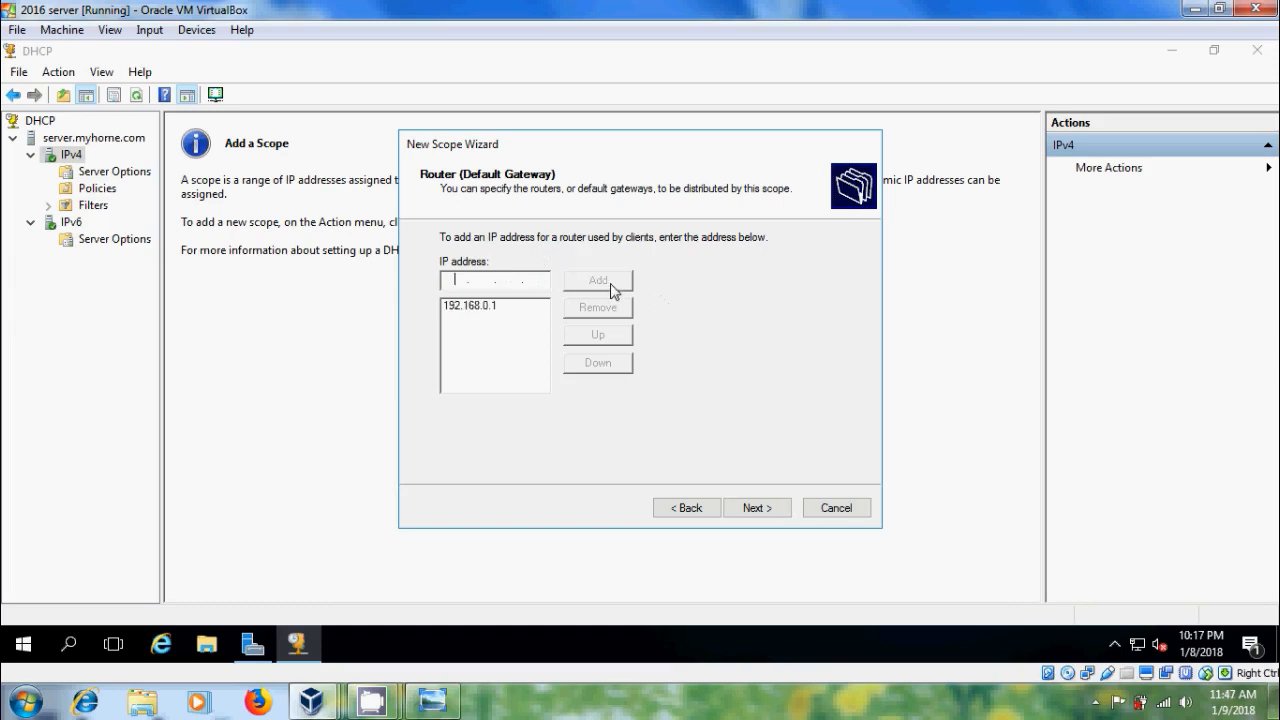
pyautogui.click(772, 512)
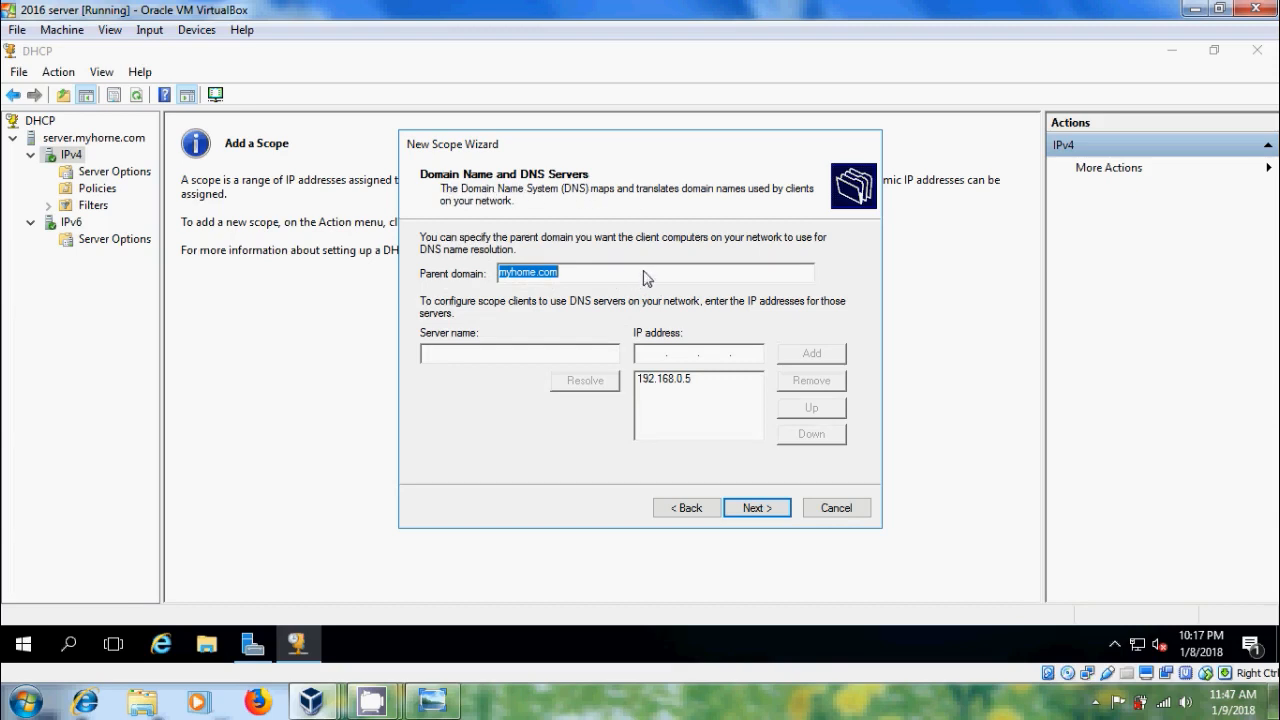
# Keep the myhome.com parent domain and DNS server 192.168.0.5, skip WINS servers, and finish the scope with immediate activation
pyautogui.click(772, 513)
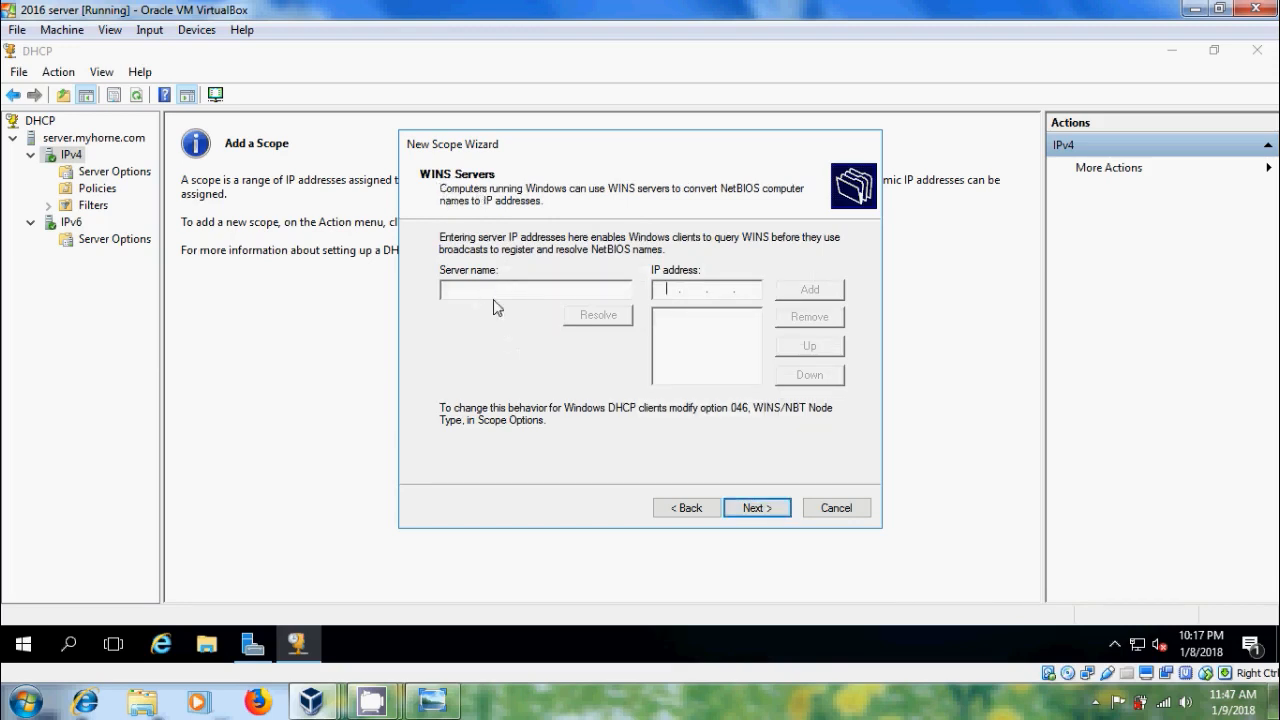
pyautogui.click(771, 512)
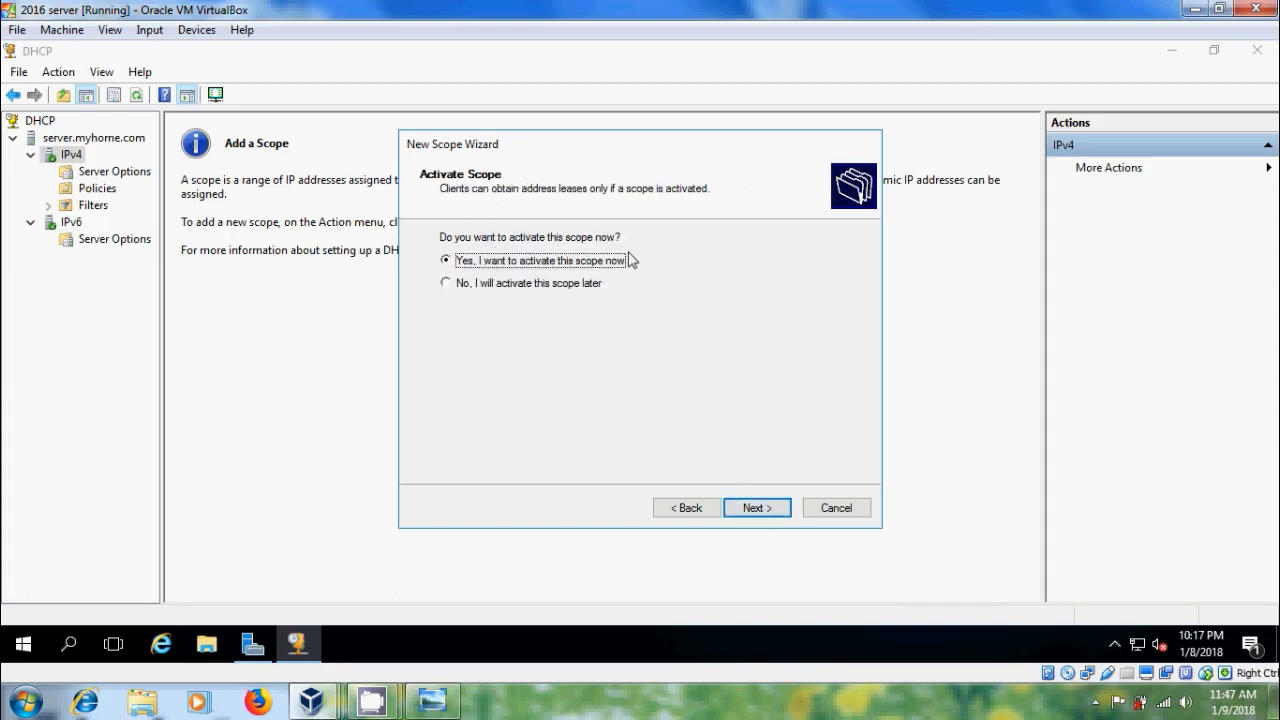
pyautogui.click(772, 511)
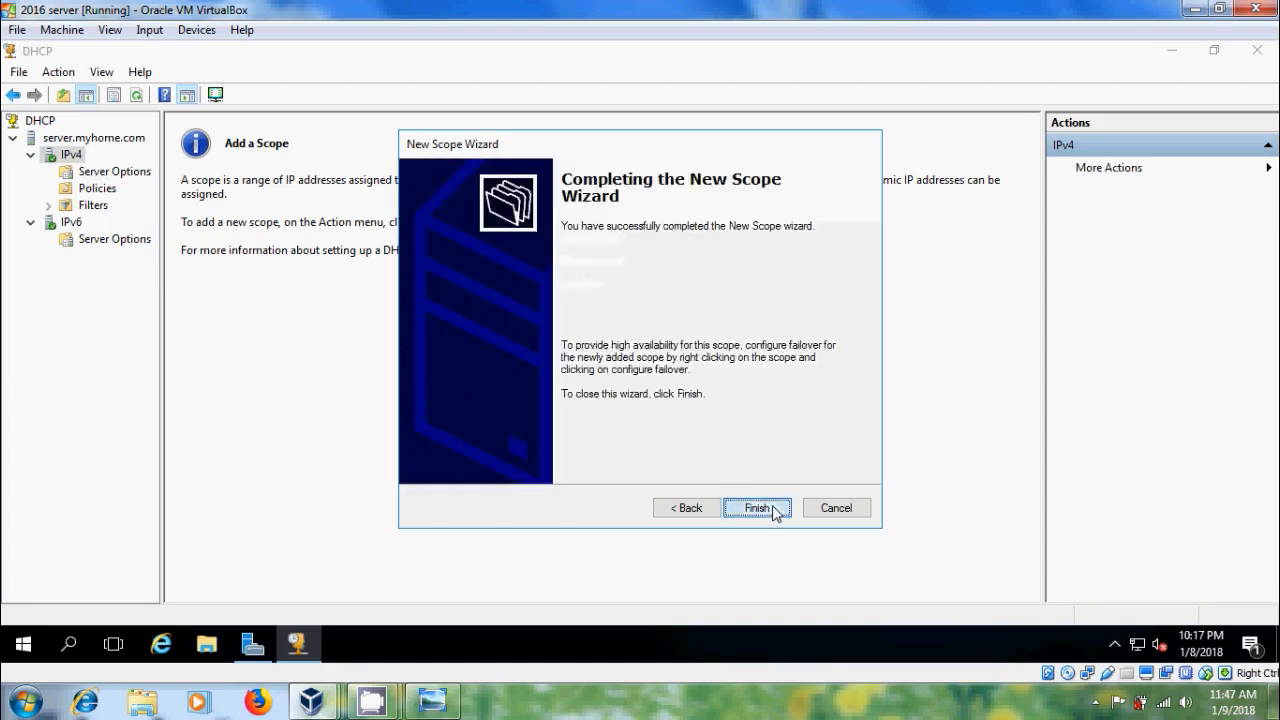
pyautogui.click(758, 508)
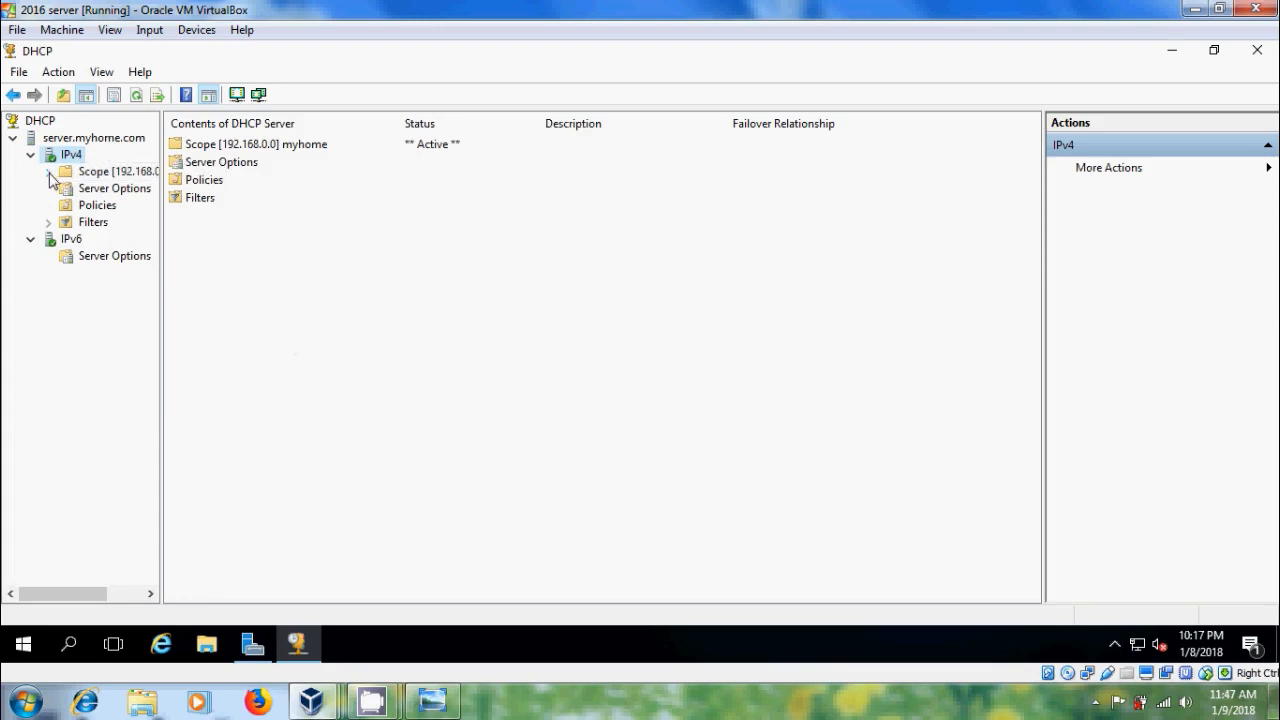
# Expand the myhome scope and review its address pool, address leases, scope options and reservations
pyautogui.click(48, 172)
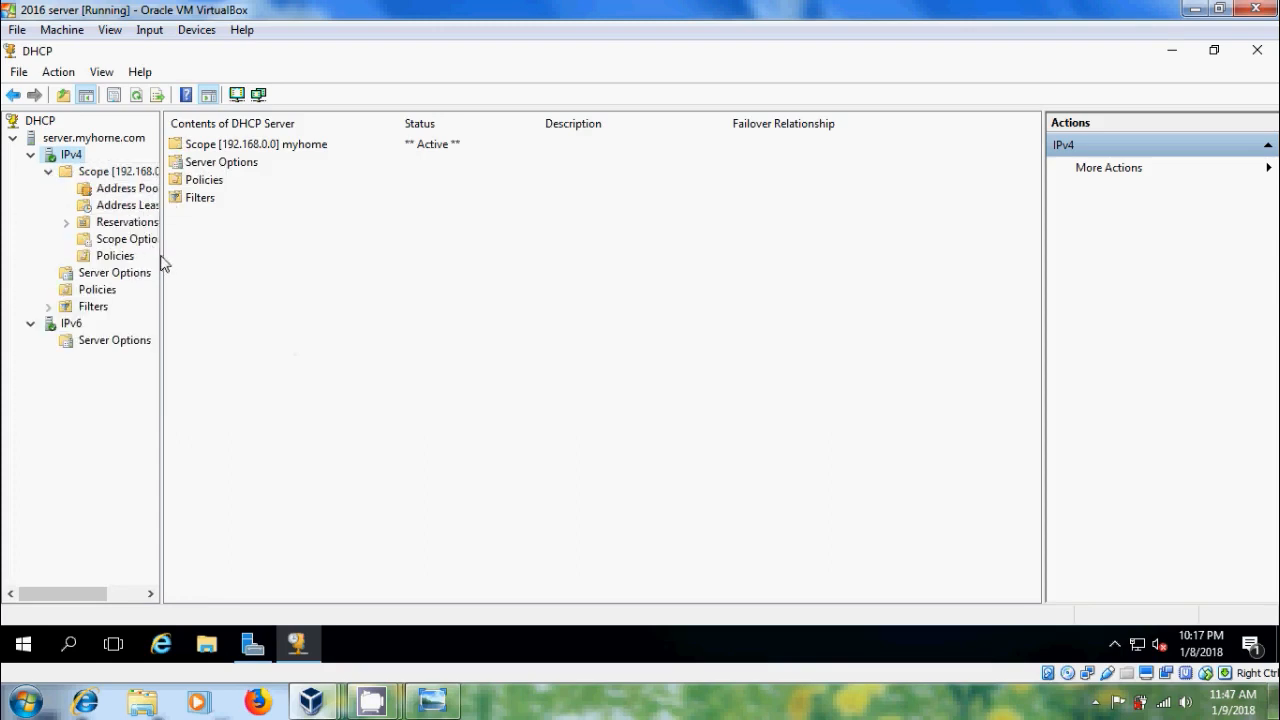
pyautogui.moveTo(161, 257); pyautogui.dragTo(270, 256)
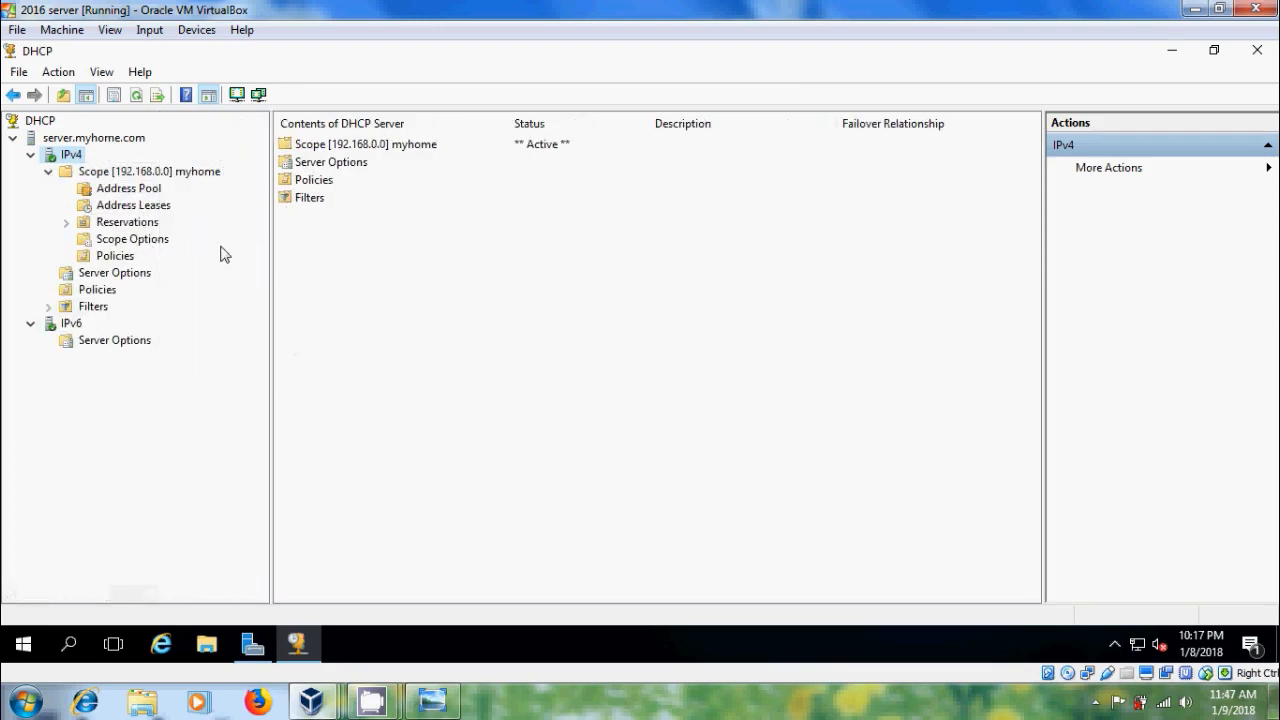
pyautogui.click(129, 190)
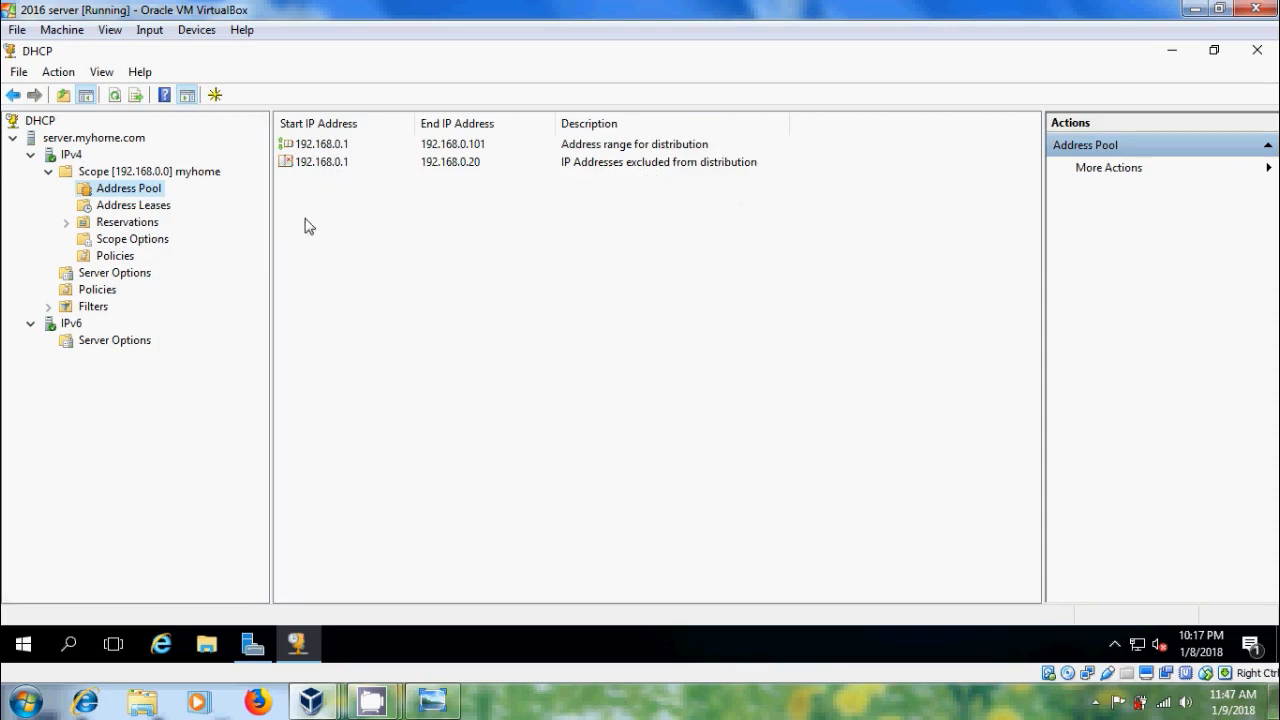
pyautogui.click(147, 206)
pyautogui.click(152, 242)
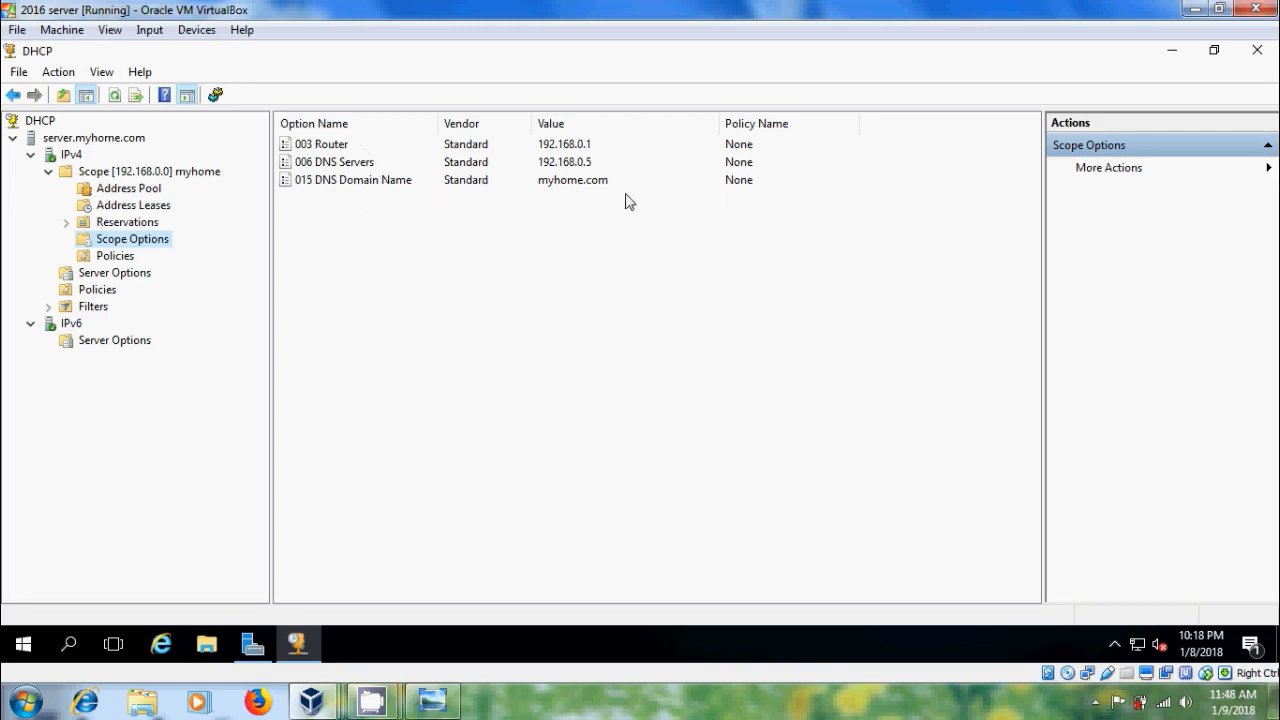
pyautogui.click(130, 222)
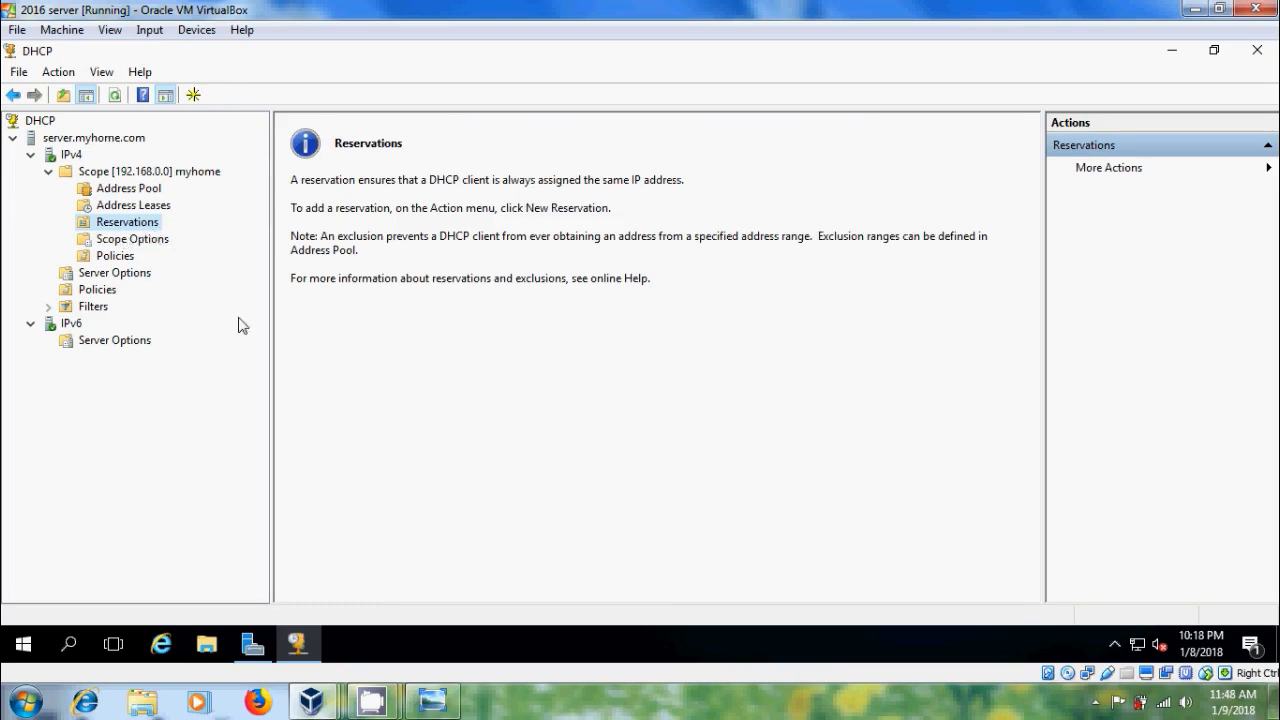
# Switch to the client 7 virtual machine and open the Local Area Connection's Internet Protocol Version 4 (TCP/IPv4) properties
pyautogui.moveTo(308, 704)
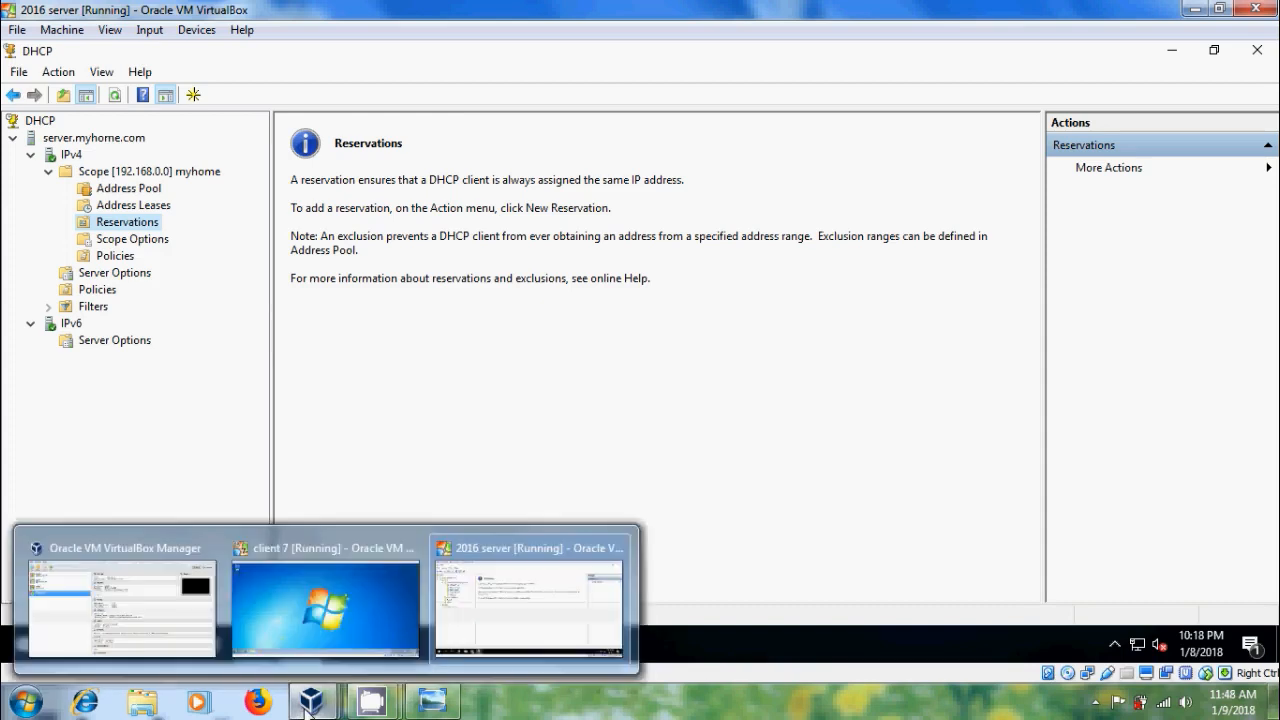
pyautogui.click(344, 606)
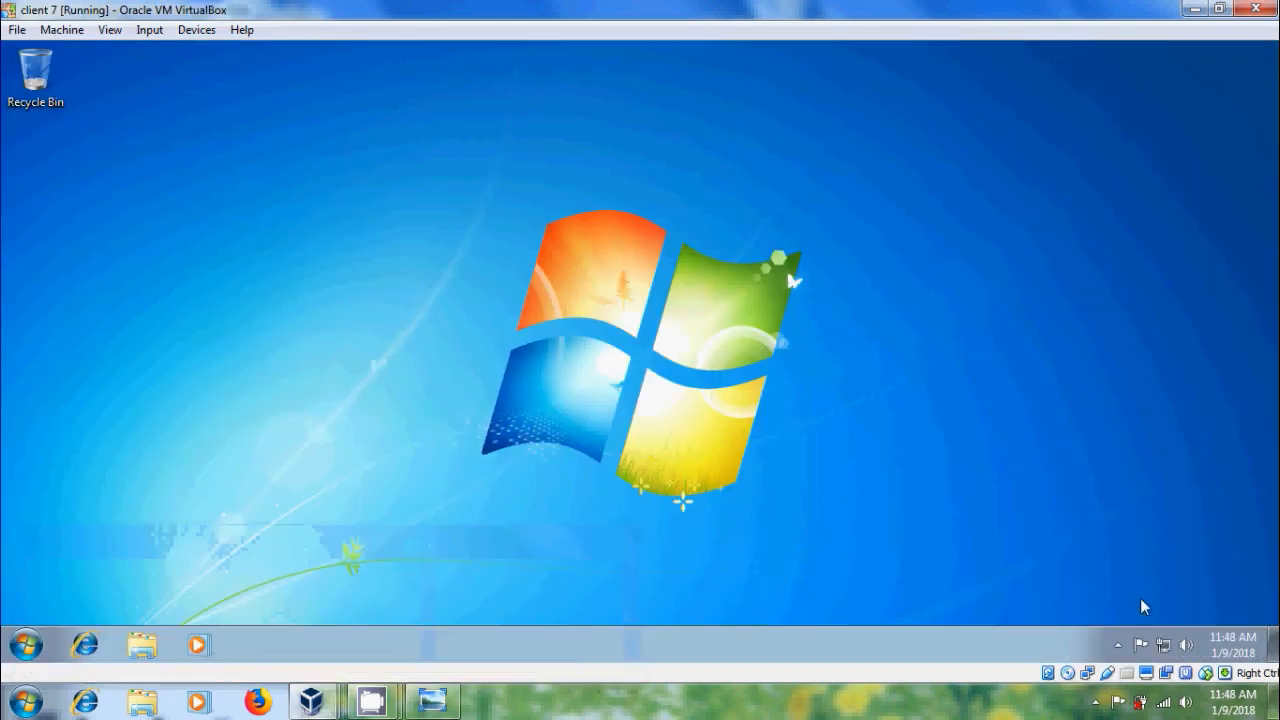
pyautogui.click(1158, 644)
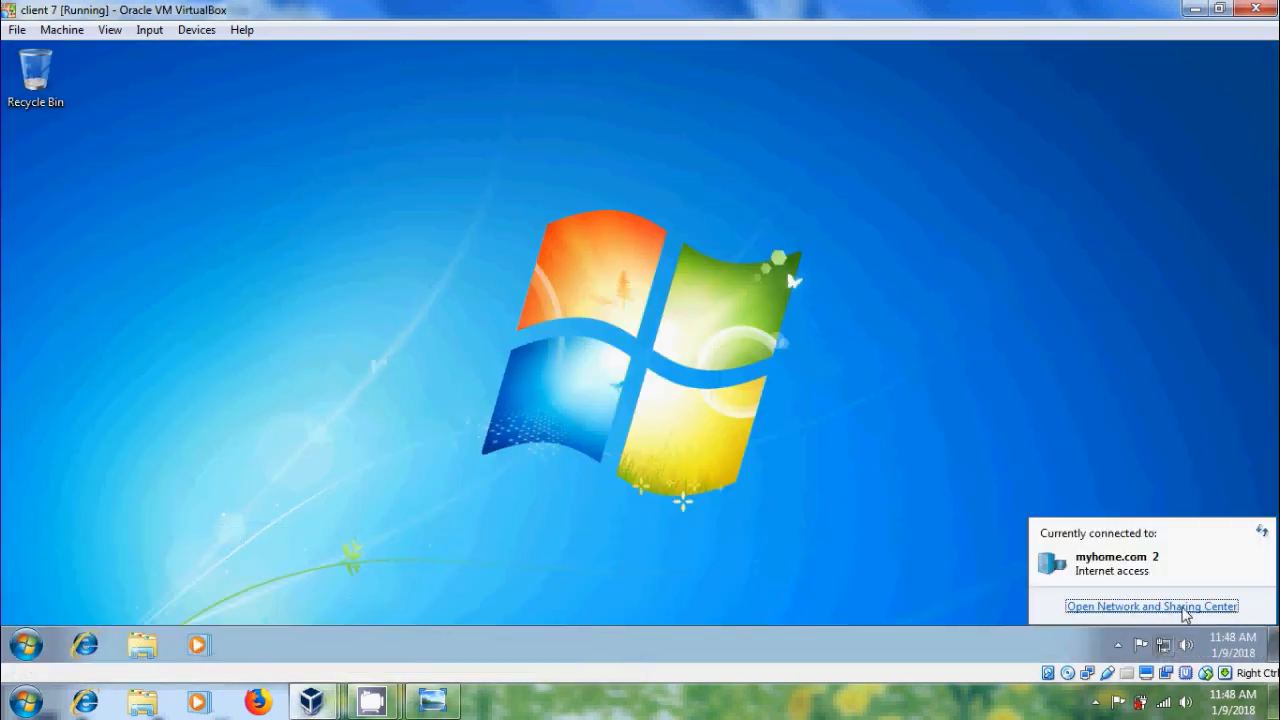
pyautogui.click(1183, 607)
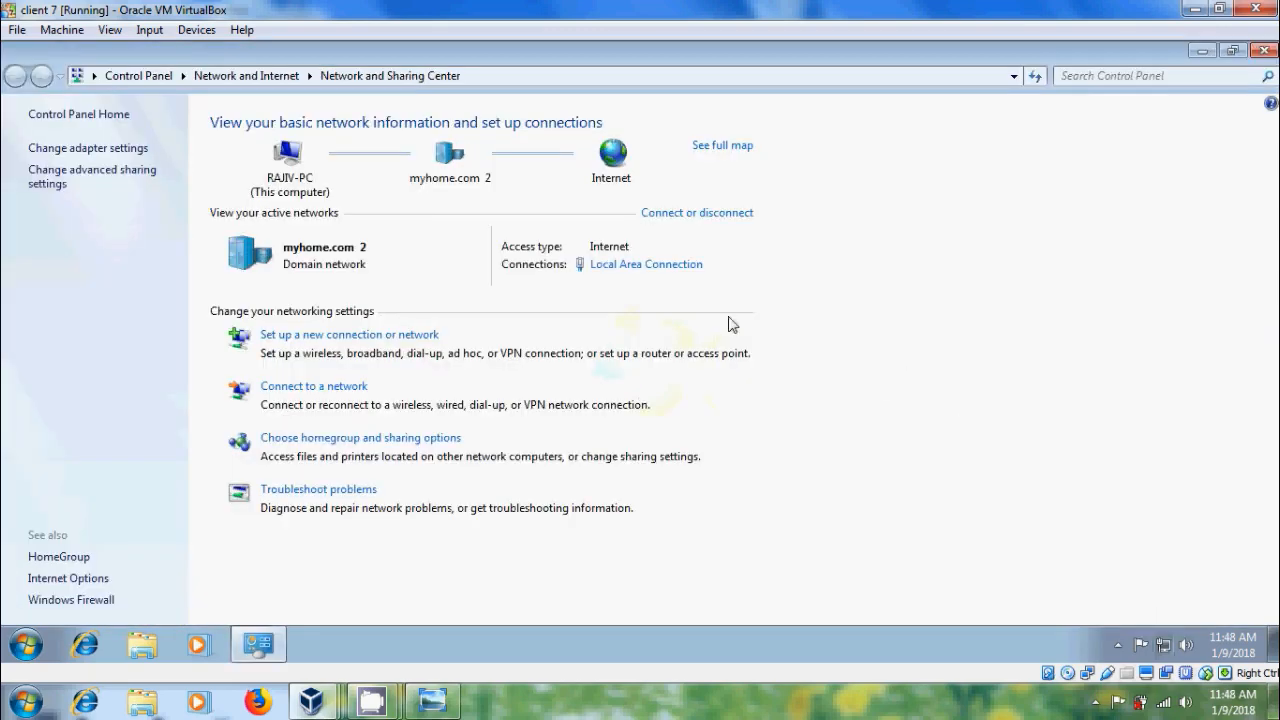
pyautogui.click(660, 265)
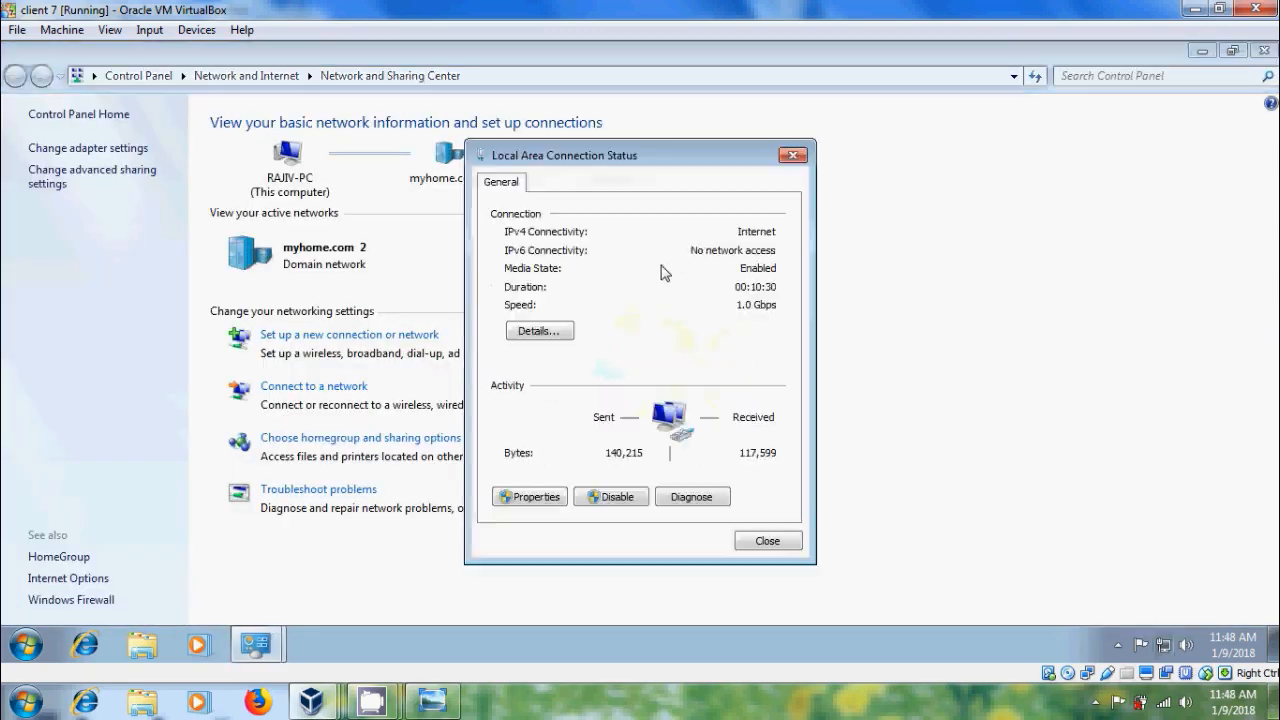
pyautogui.click(535, 497)
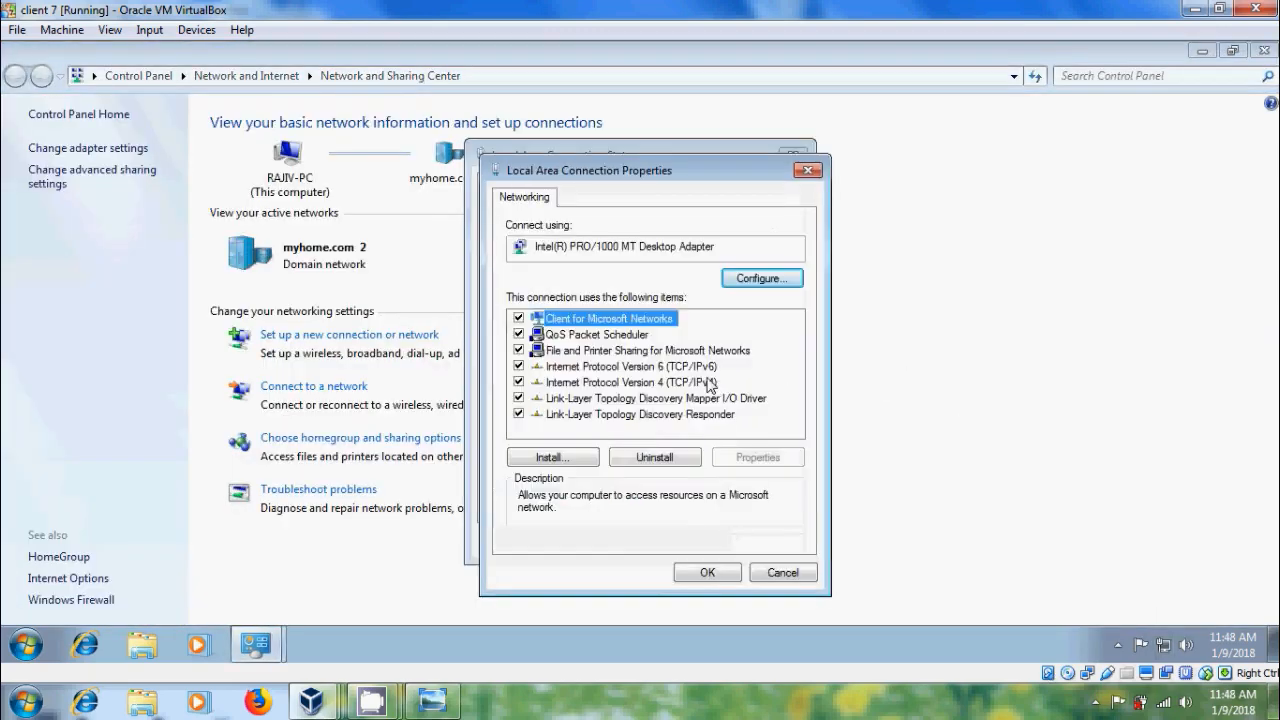
pyautogui.doubleClick(700, 382)
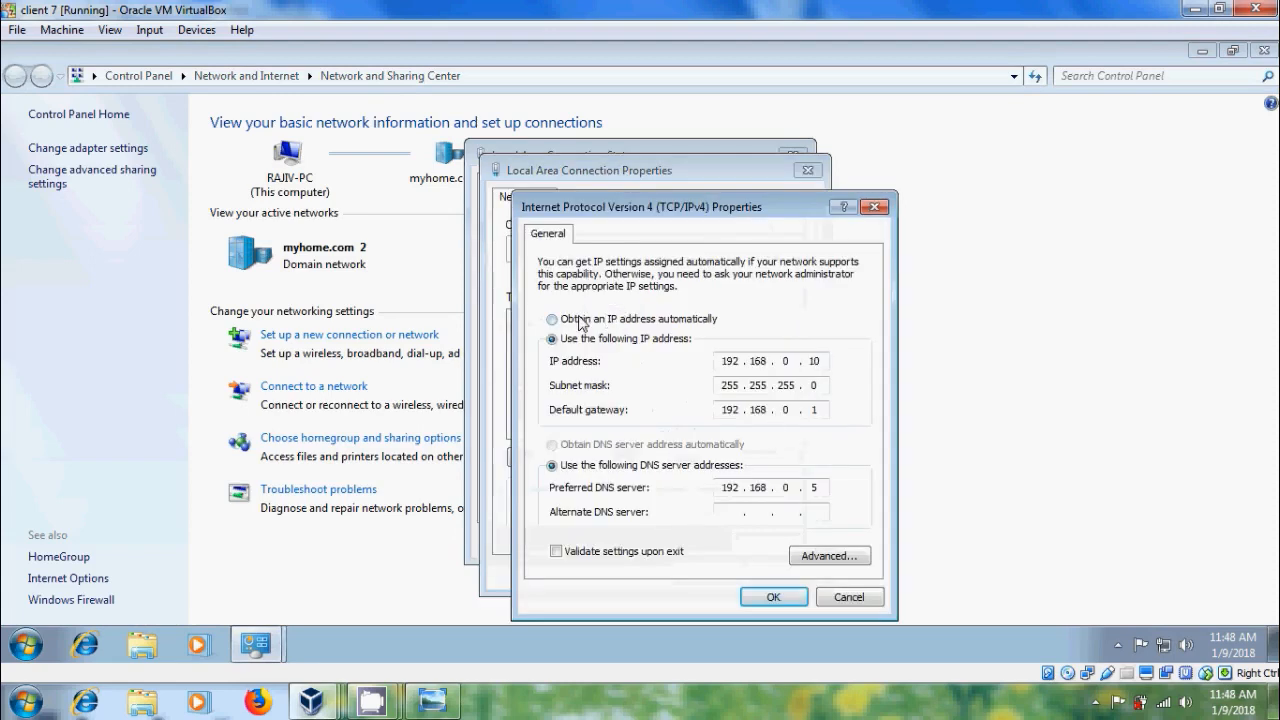
# Set the client's IPv4 connection to obtain its IP address and DNS server address automatically, and apply the settings
pyautogui.click(686, 322)
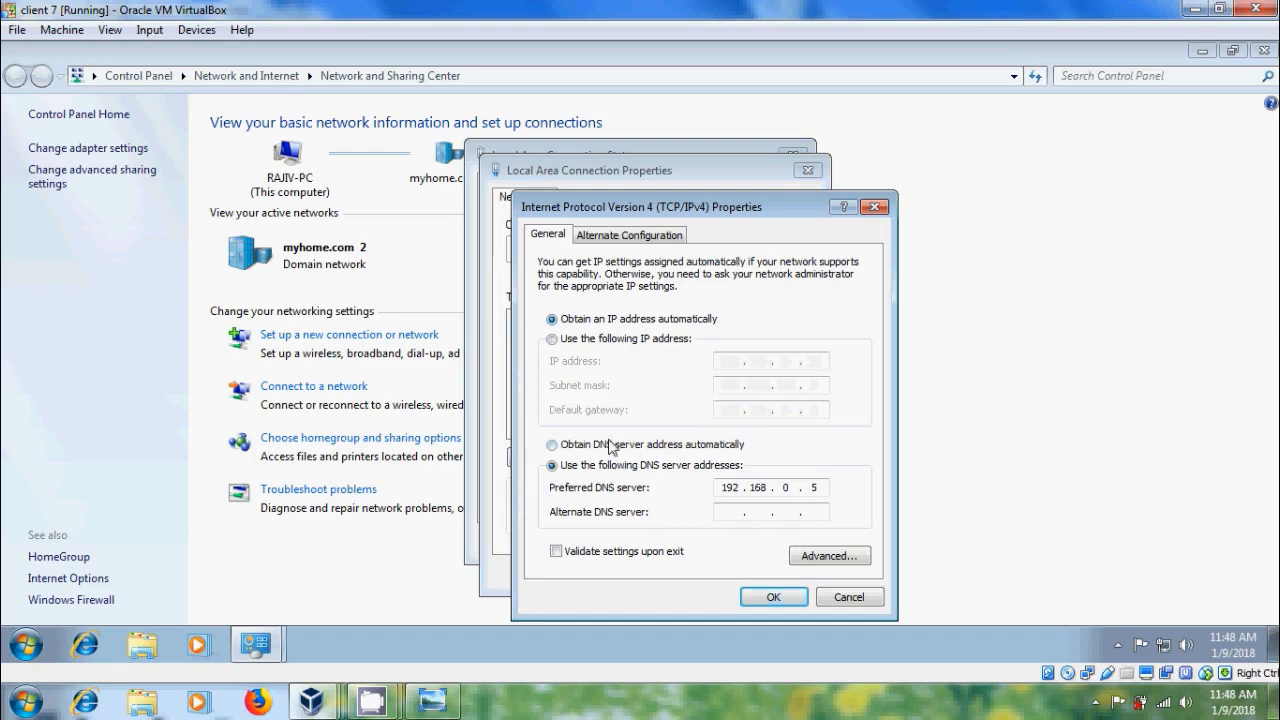
pyautogui.click(612, 445)
pyautogui.click(773, 597)
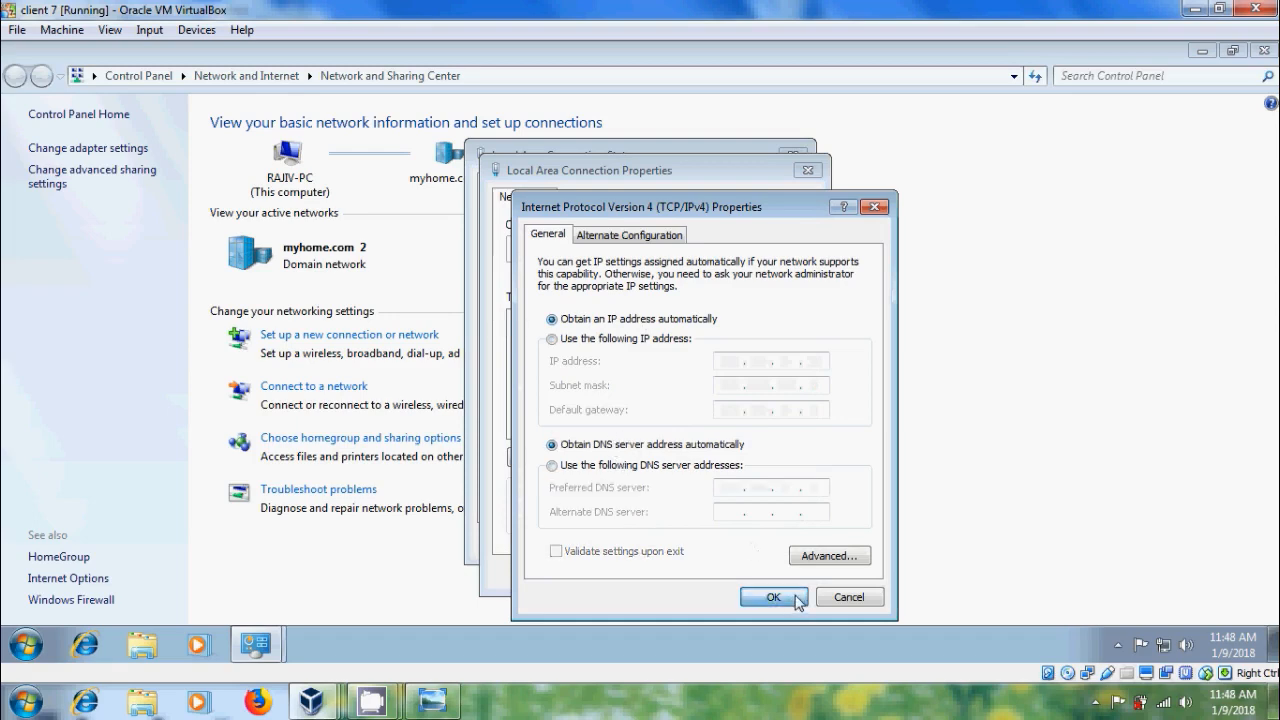
pyautogui.click(716, 573)
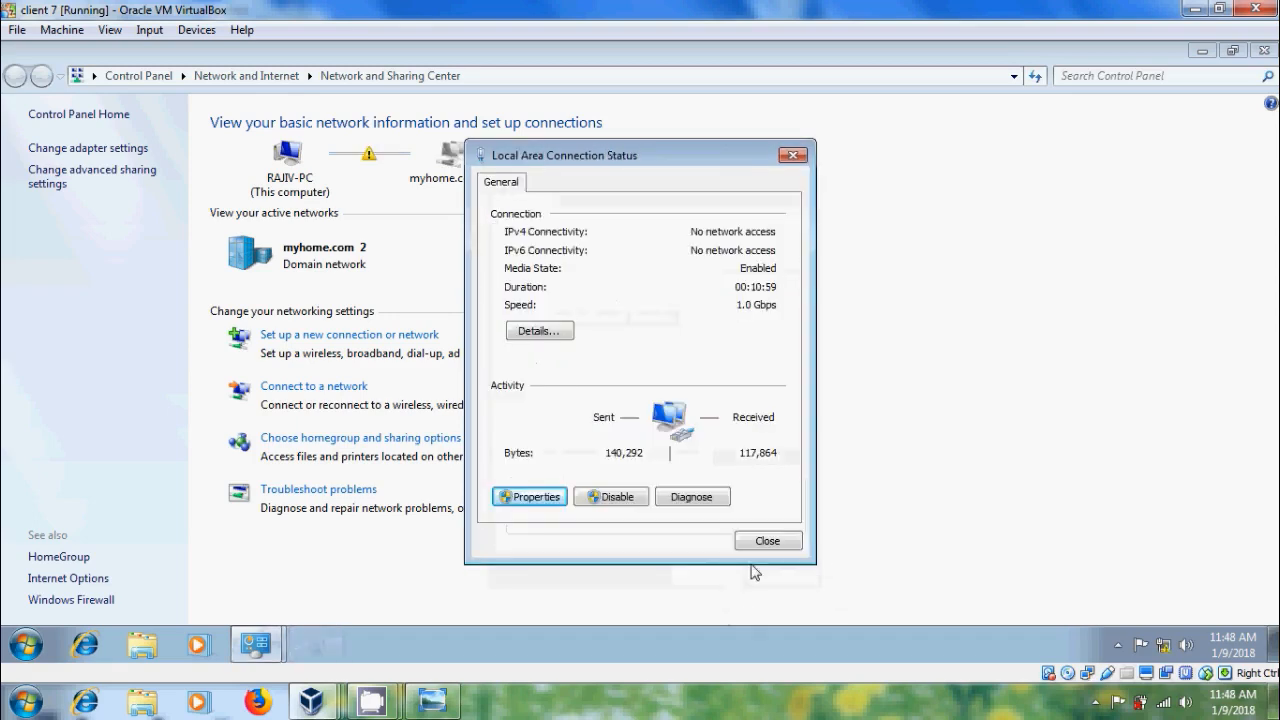
pyautogui.click(767, 541)
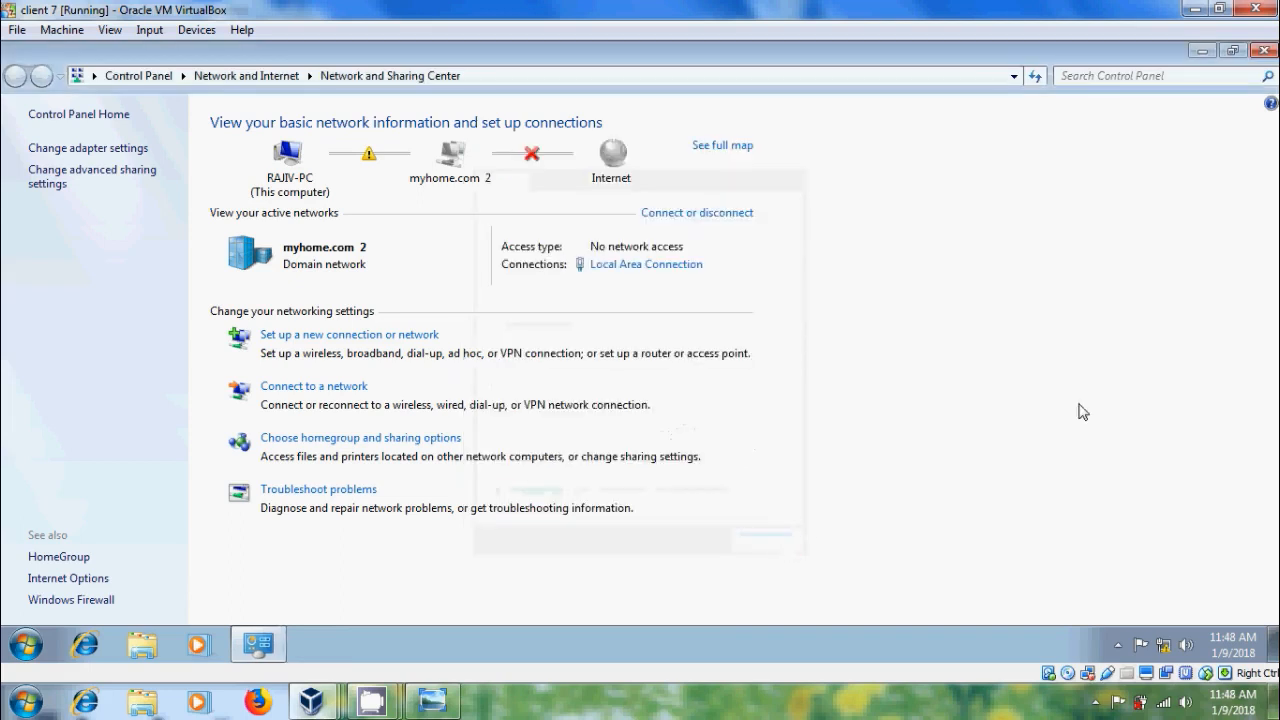
# Check the Local Area Connection's network details for the leased IPv4 address and the adapter's physical address
pyautogui.click(672, 266)
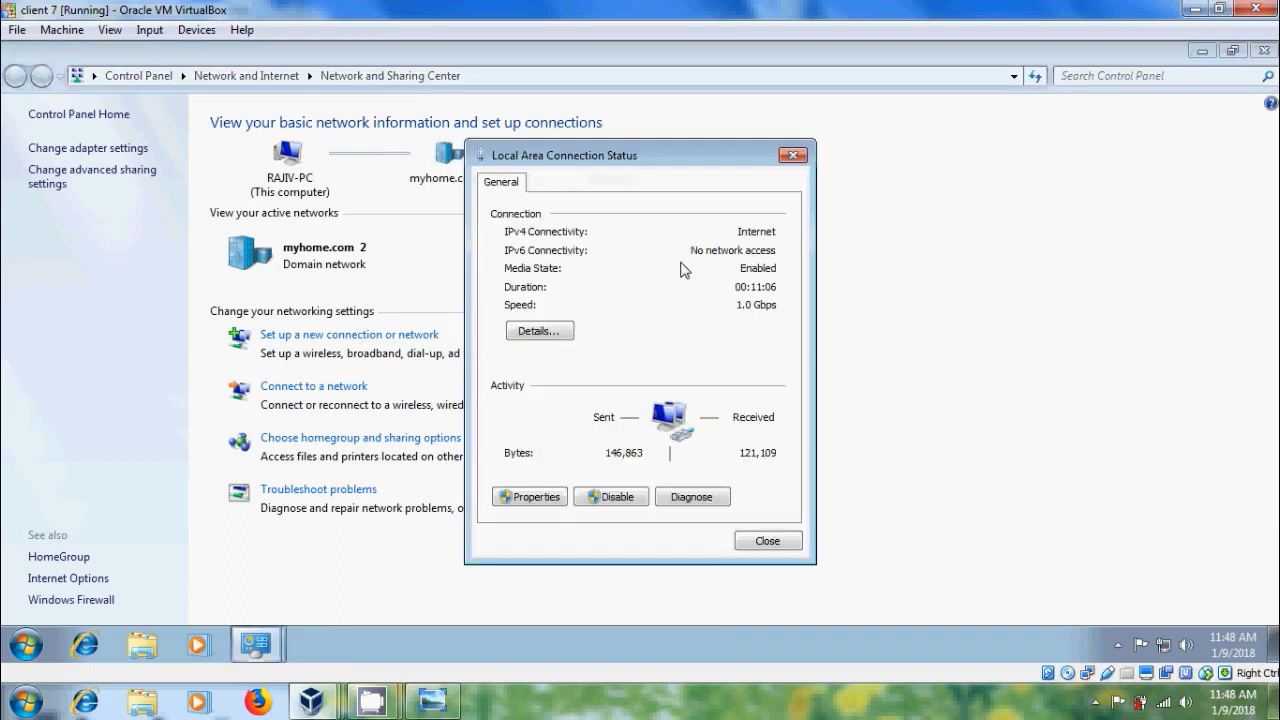
pyautogui.click(558, 334)
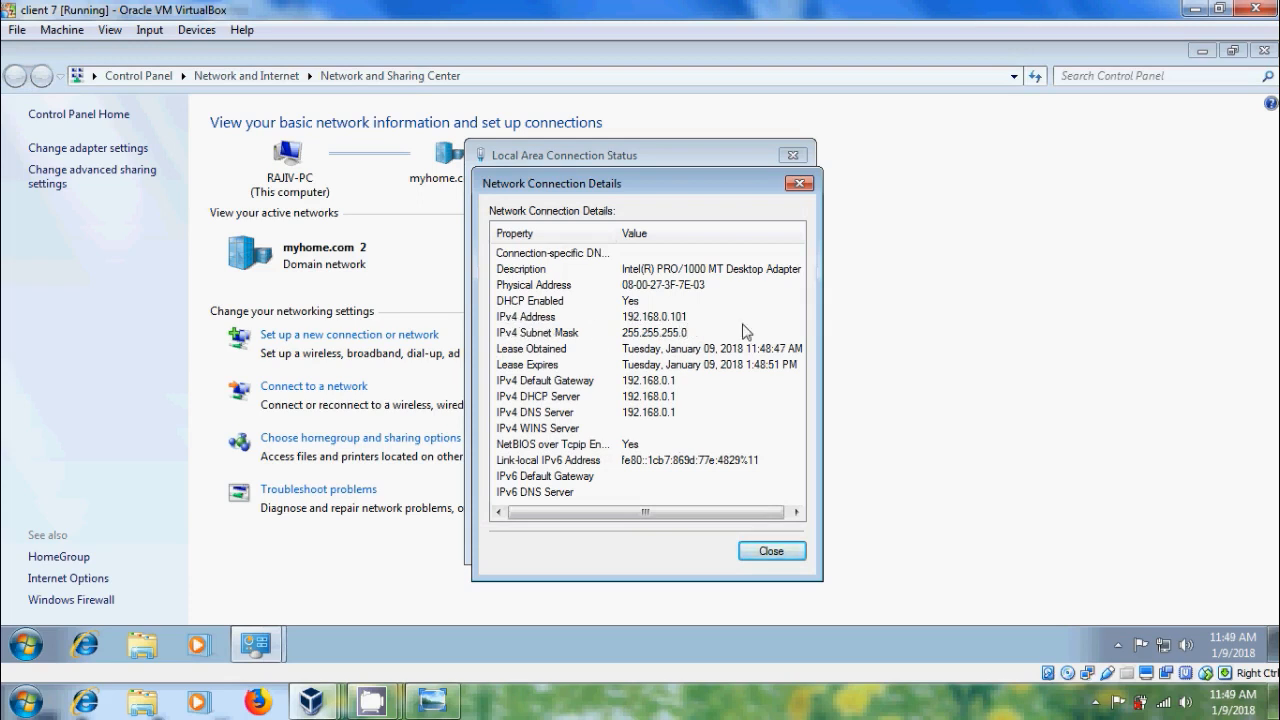
pyautogui.click(771, 551)
pyautogui.click(781, 548)
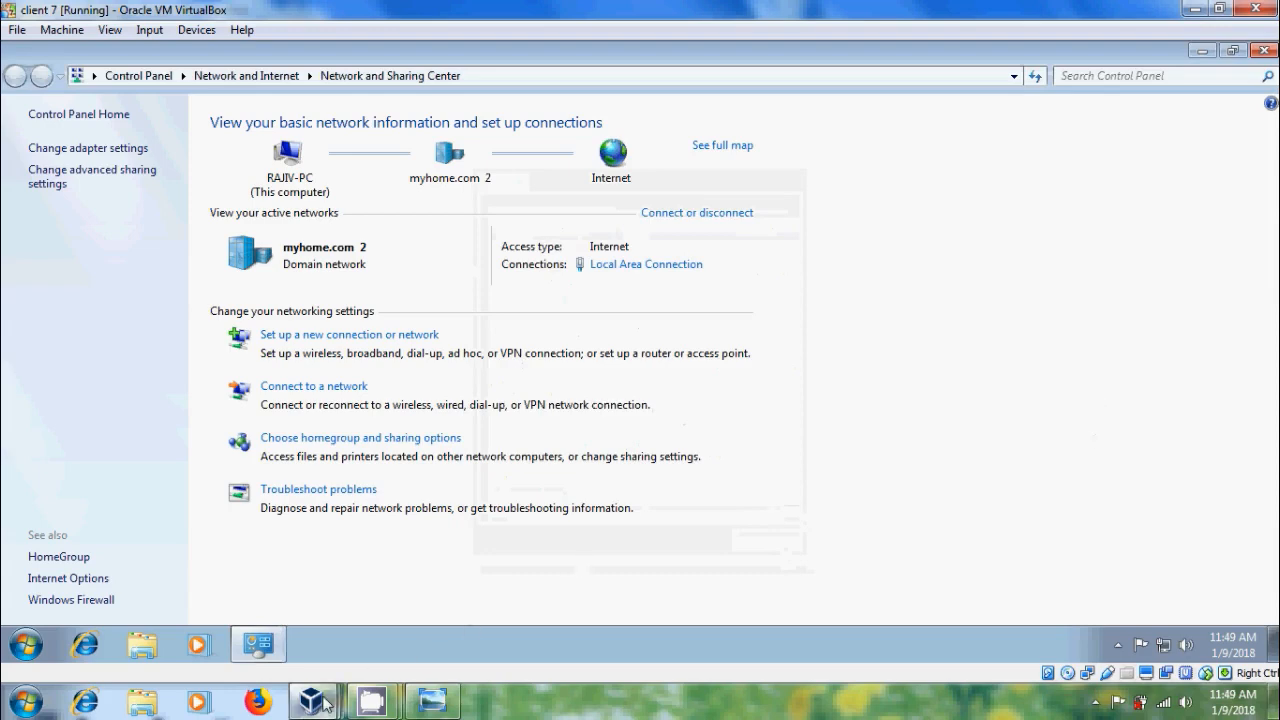
# On the 2016 server, add a DHCP-only reservation named client with IP address 192.168.0.15 and MAC address 08-00-27-3F-7E-03
pyautogui.moveTo(311, 700)
pyautogui.click(558, 612)
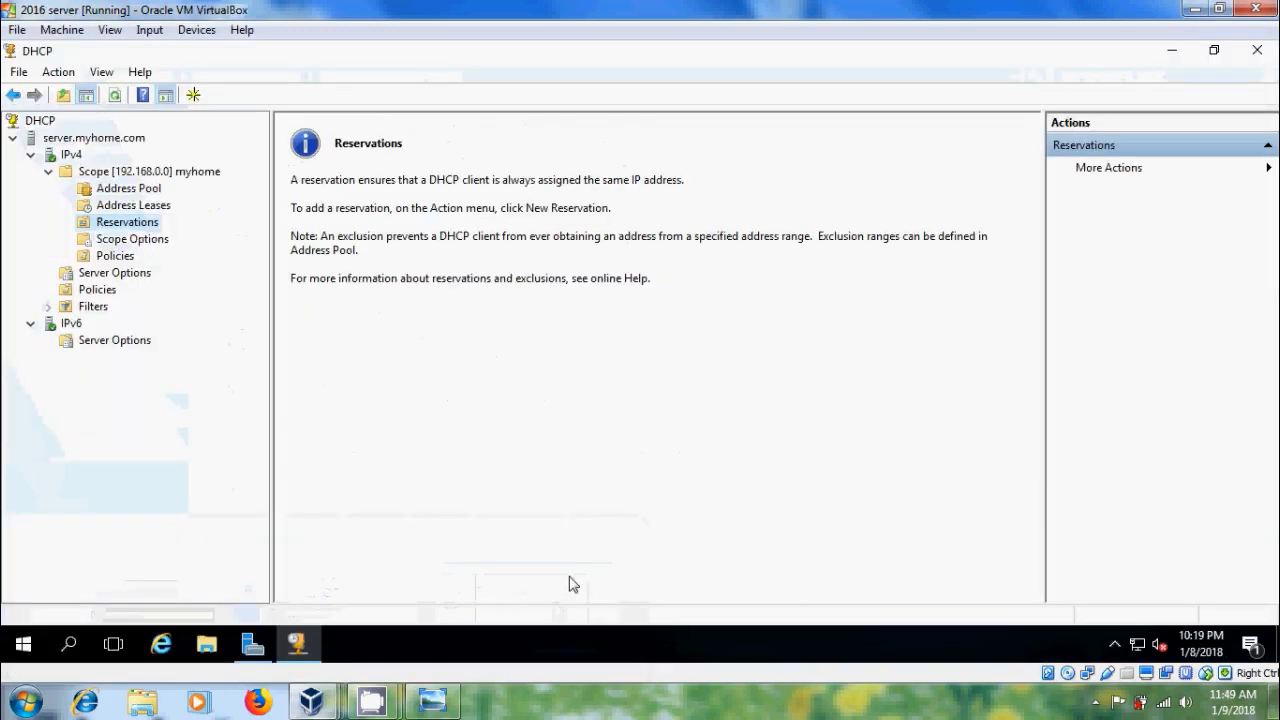
pyautogui.rightClick(142, 225)
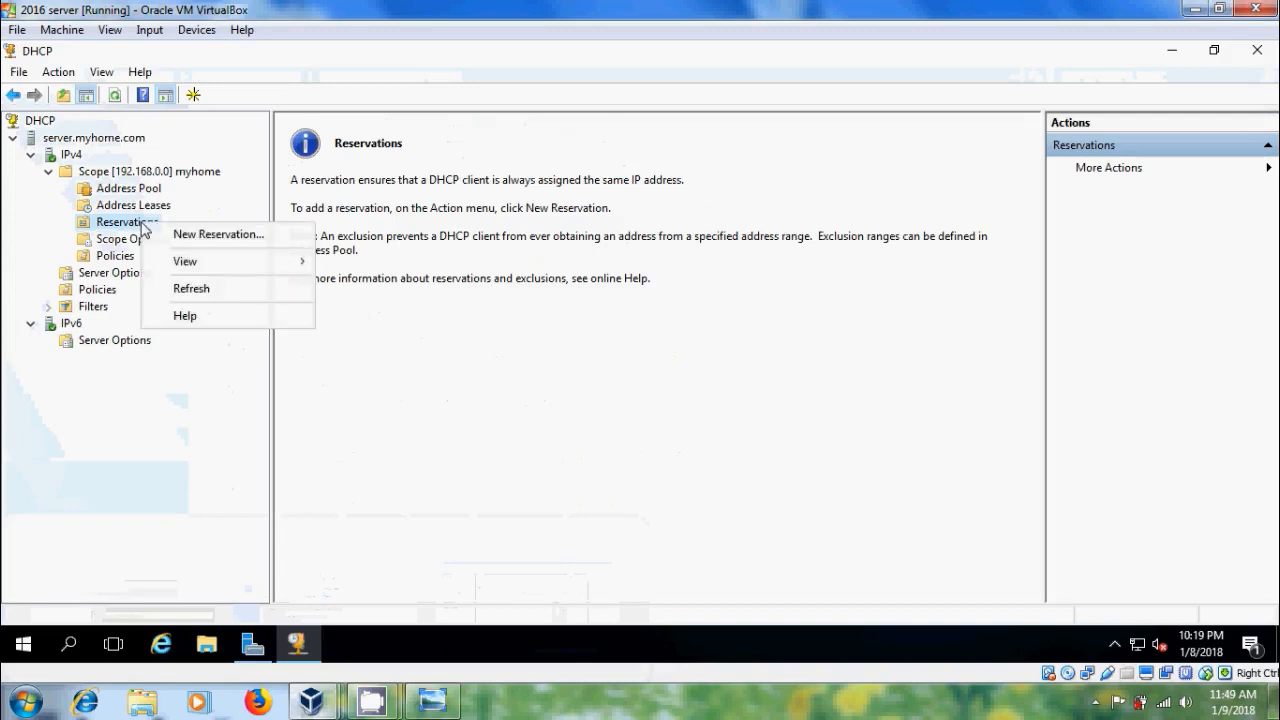
pyautogui.click(214, 234)
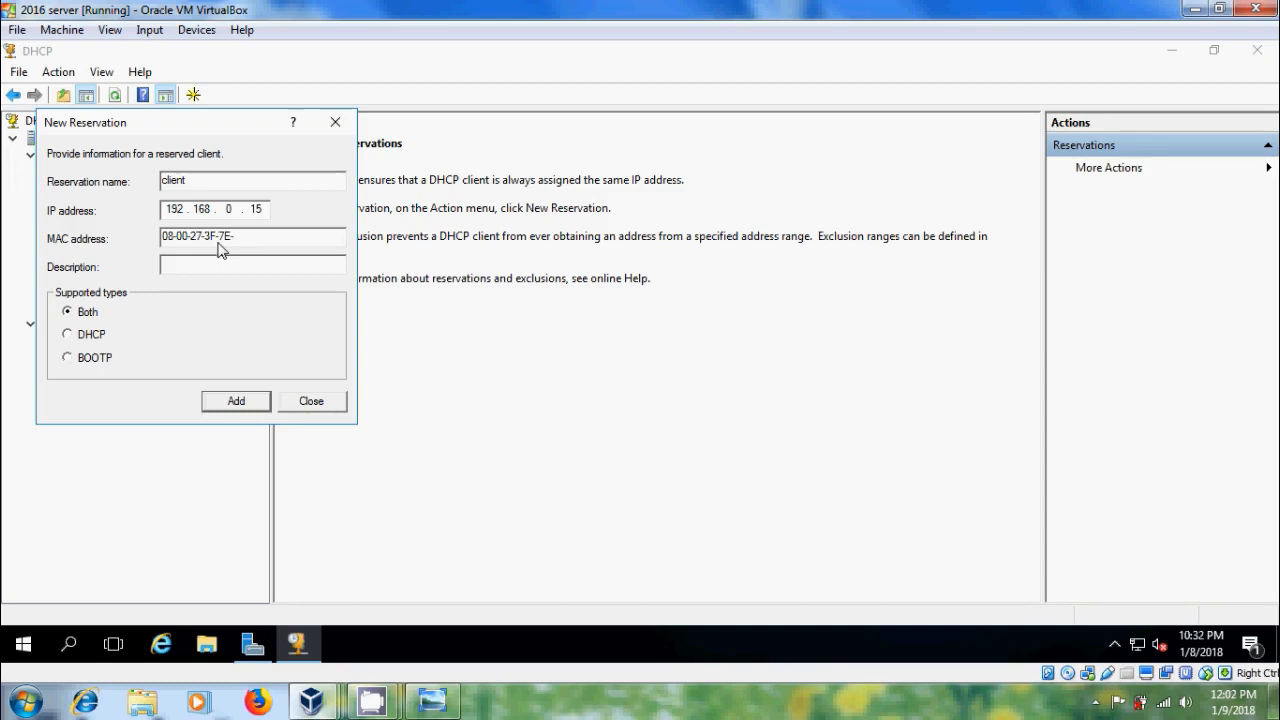
pyautogui.write('3')
pyautogui.click(68, 336)
pyautogui.click(253, 403)
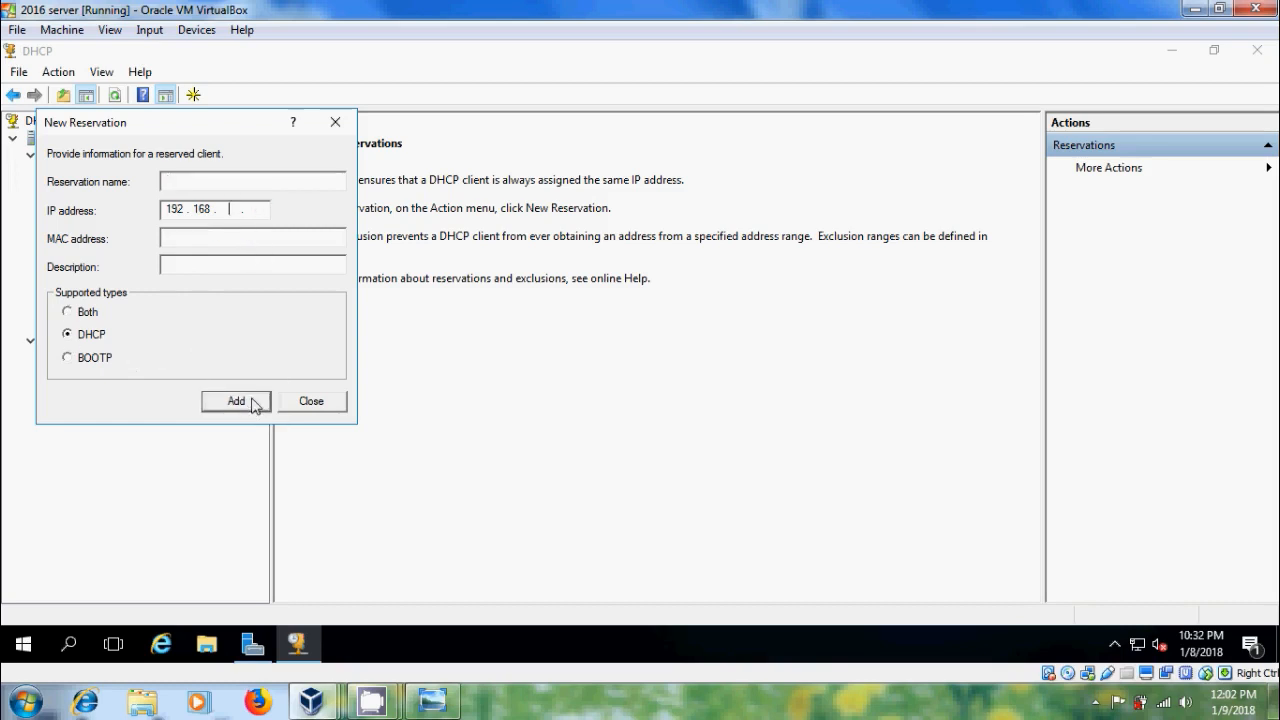
pyautogui.click(309, 401)
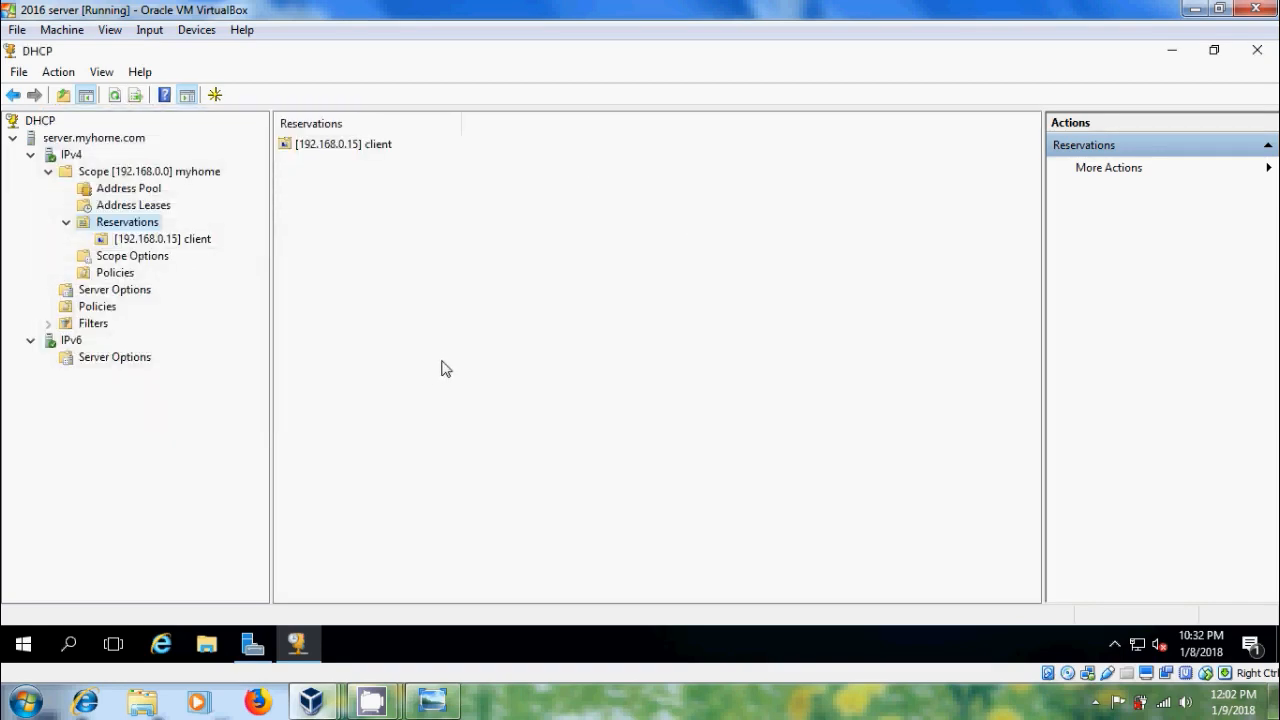
# Switch to the client 7 virtual machine, close the Network and Sharing Center, and restart Windows
pyautogui.moveTo(320, 705)
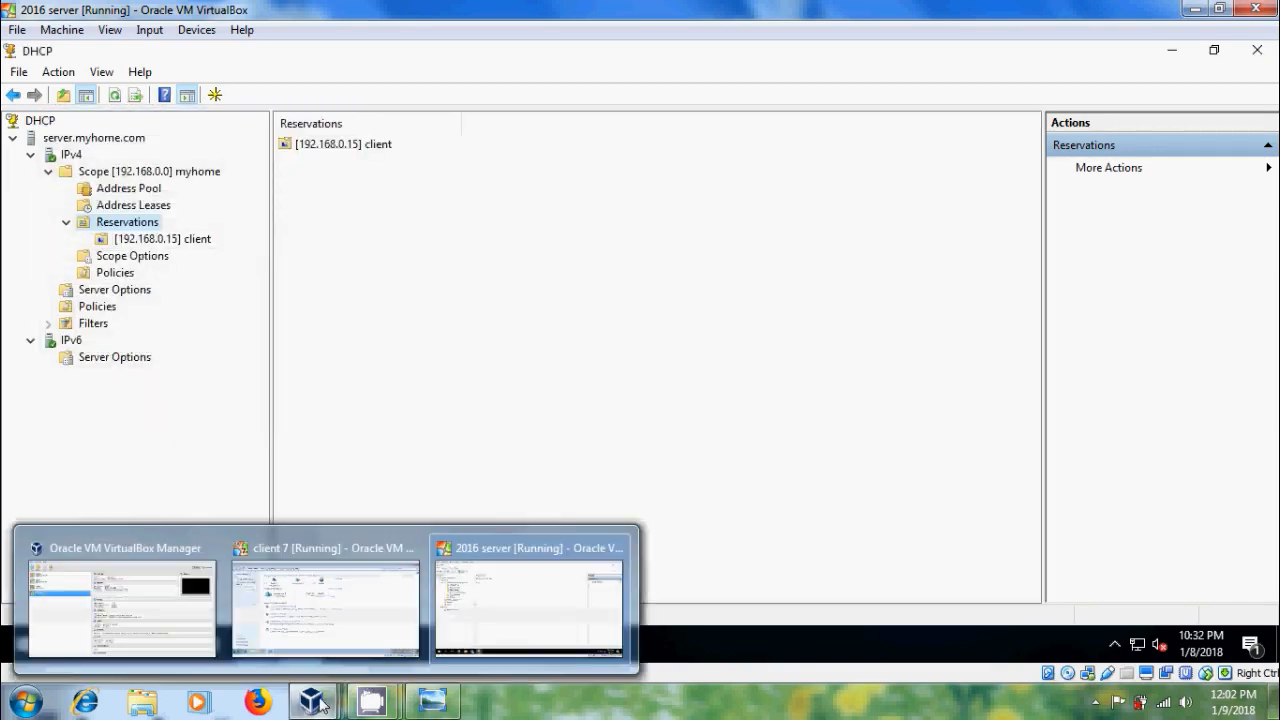
pyautogui.click(318, 595)
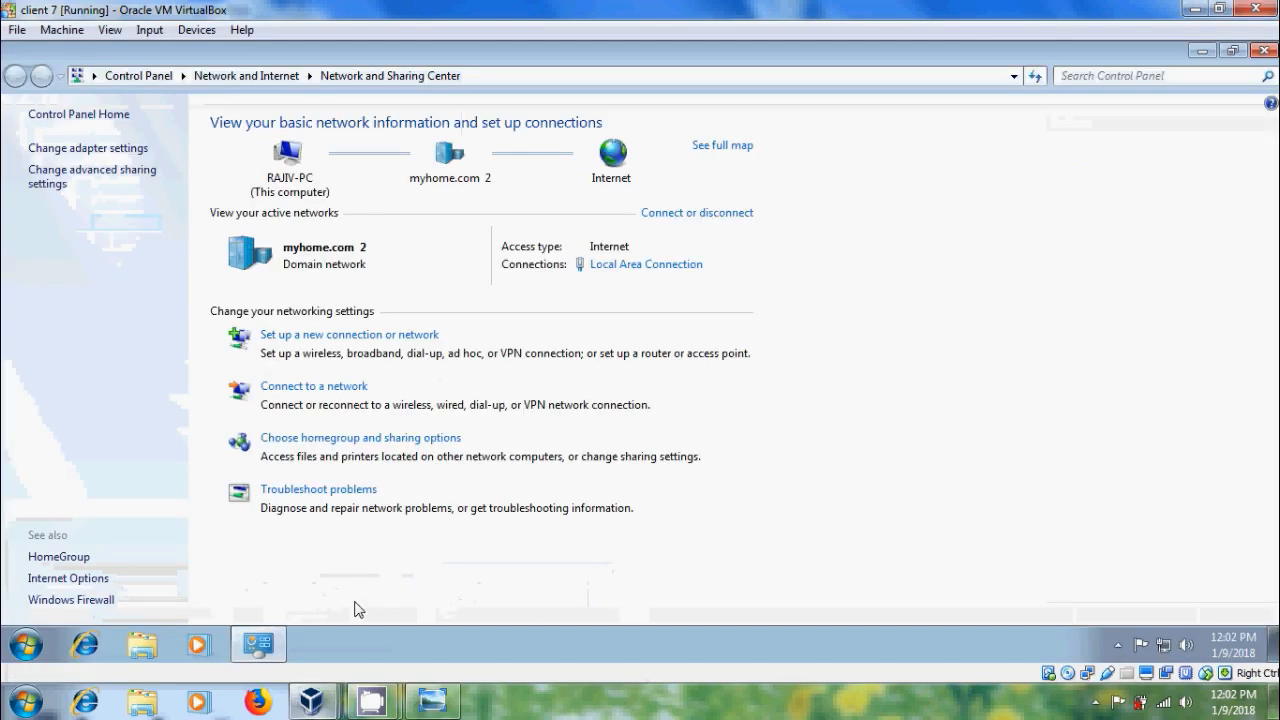
pyautogui.click(1264, 50)
pyautogui.click(22, 648)
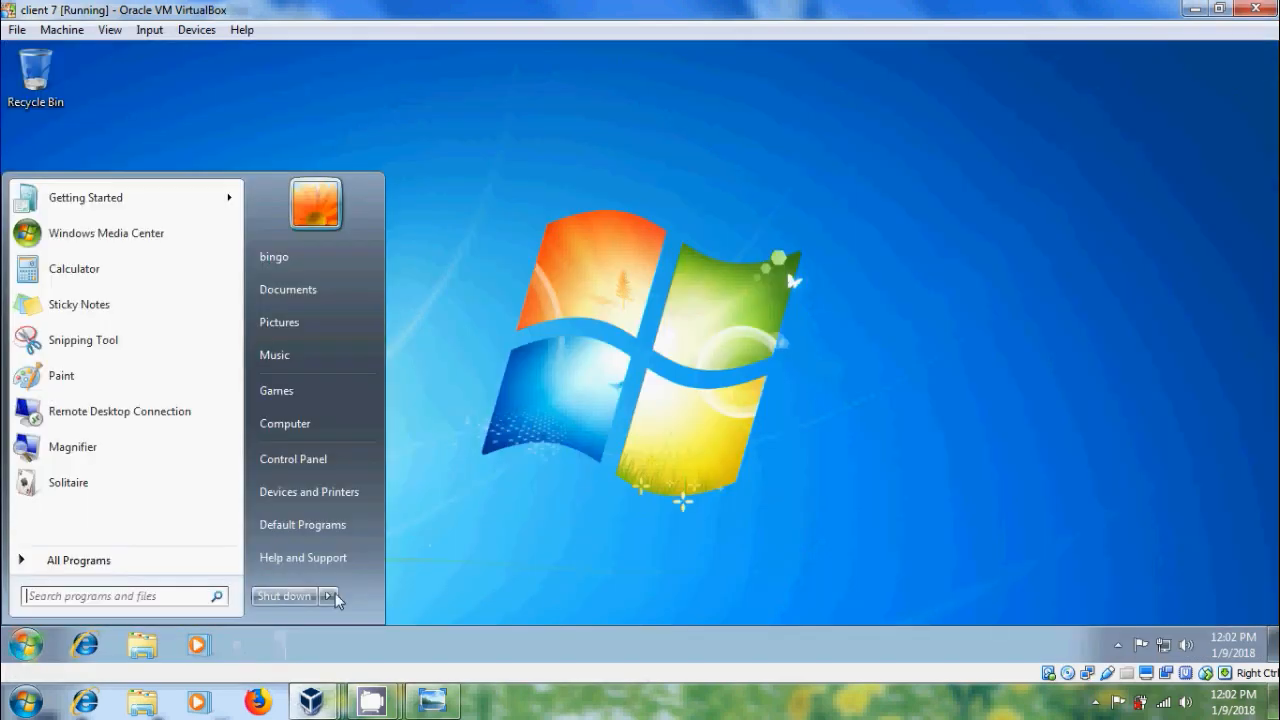
pyautogui.moveTo(332, 598)
pyautogui.click(408, 573)
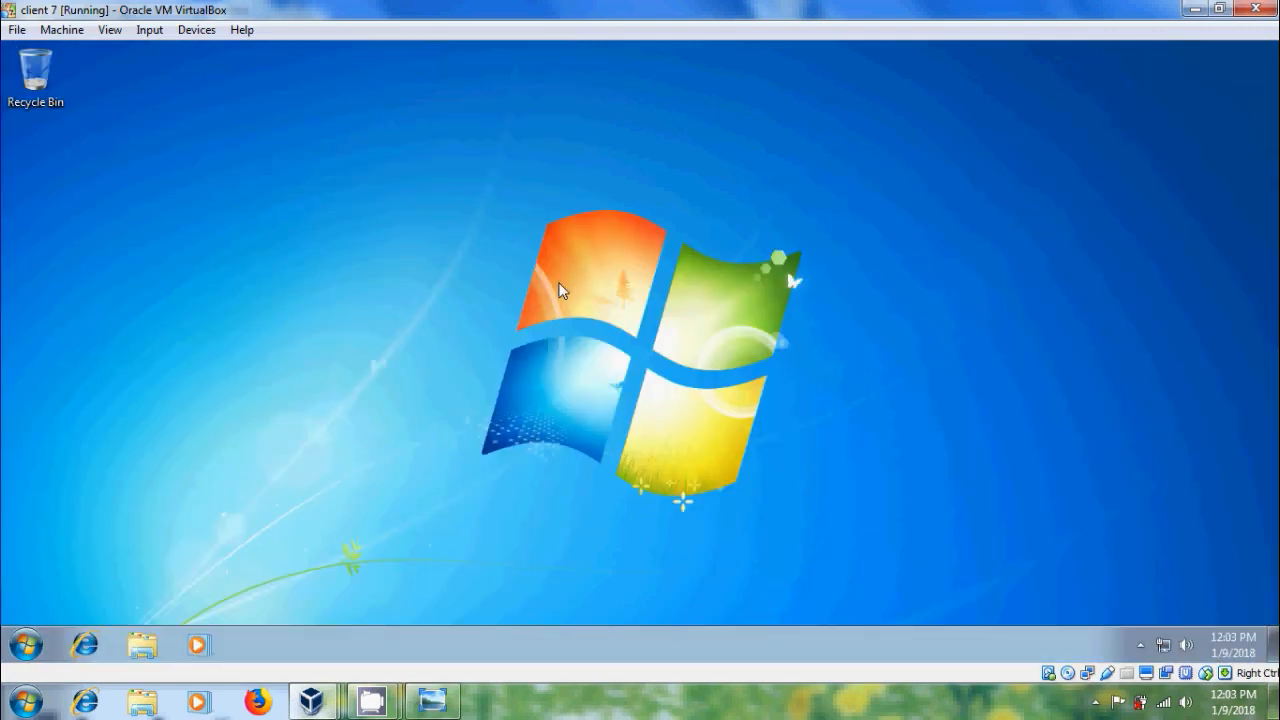
# Open a Command Prompt on the client and run ipconfig /all to examine its full IP configuration
pyautogui.click(26, 645)
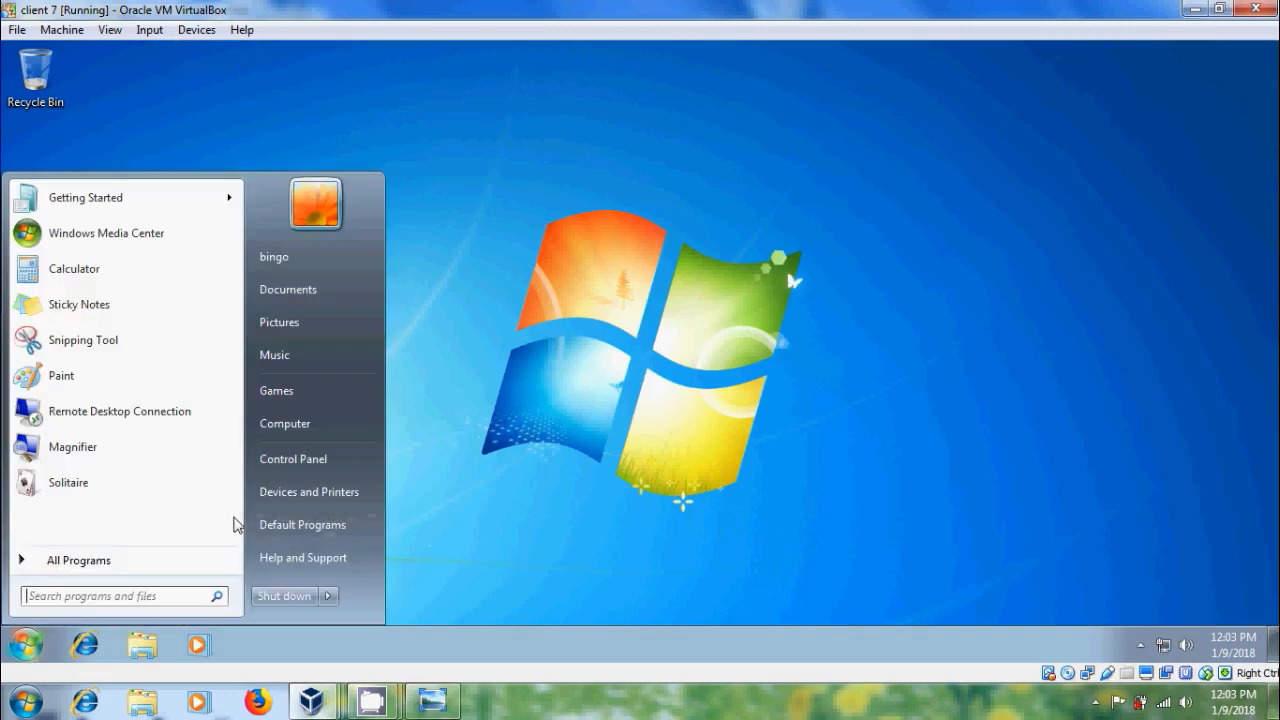
pyautogui.write('cmd')
pyautogui.press('Return')
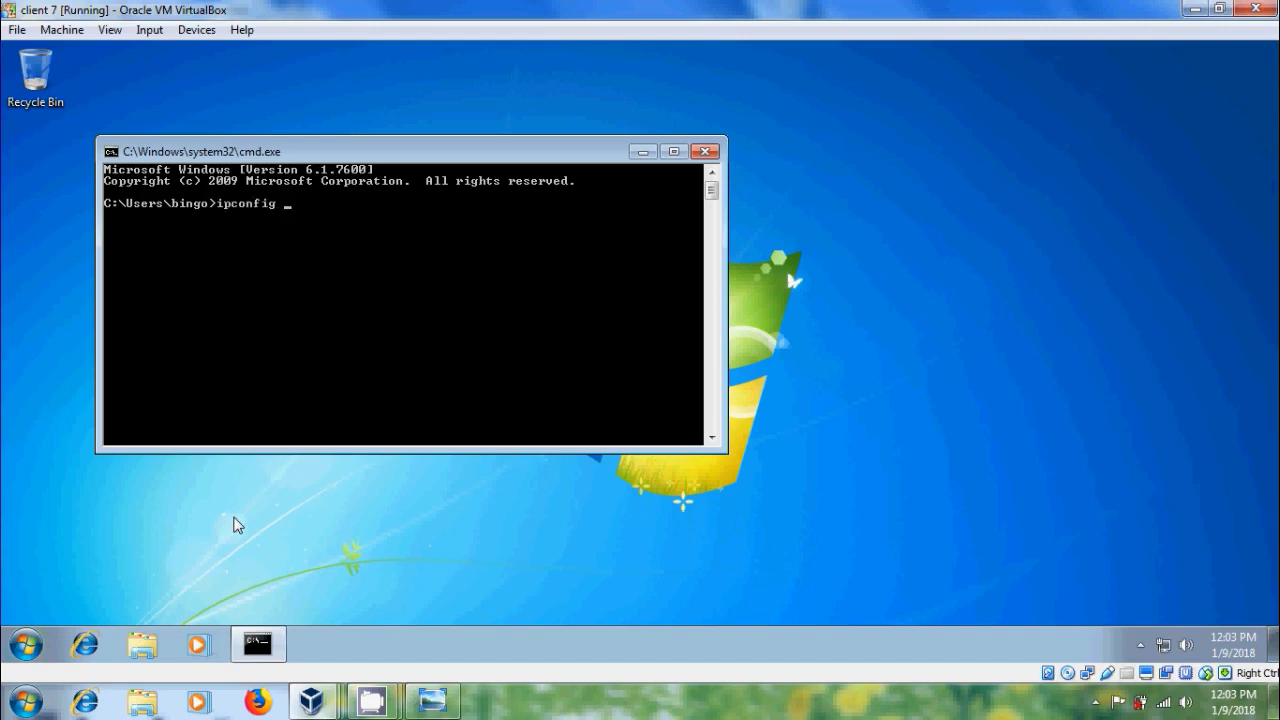
pyautogui.write('ipconfig /all')
pyautogui.press('Return')
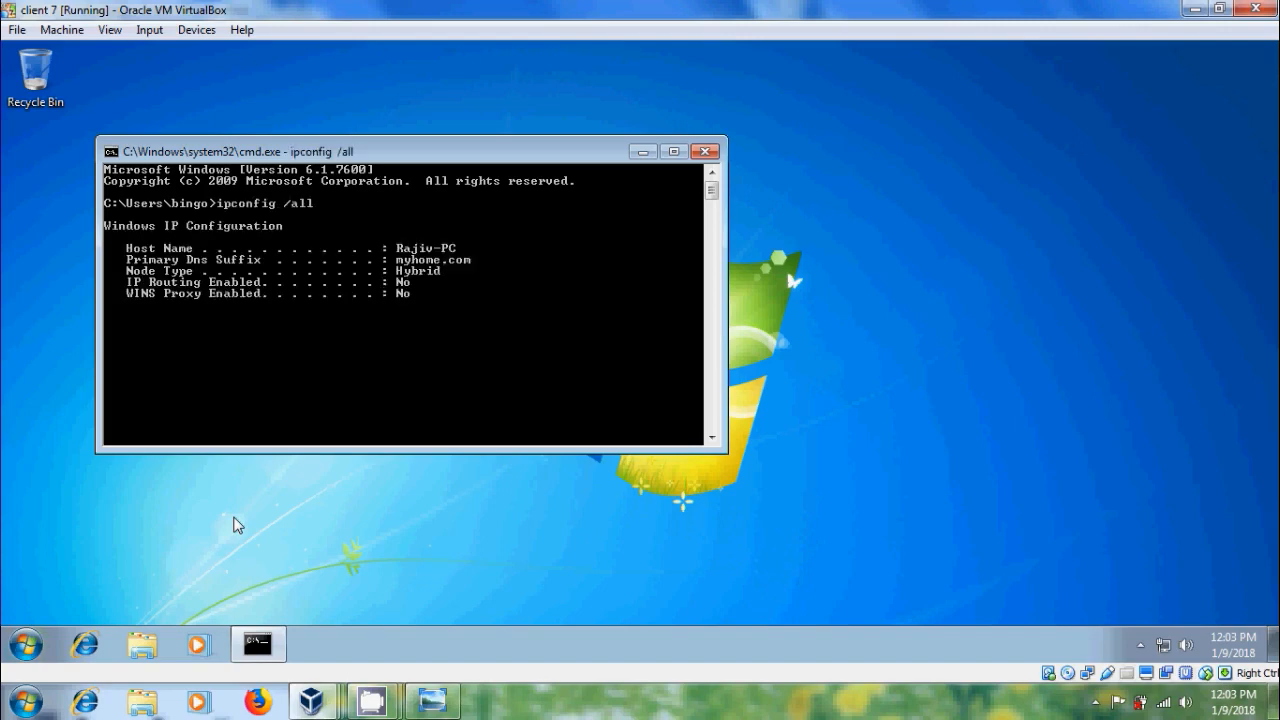
# Maximize the Command Prompt to examine the client's IPv4 address, lease and DHCP server details, and close it
pyautogui.click(673, 151)
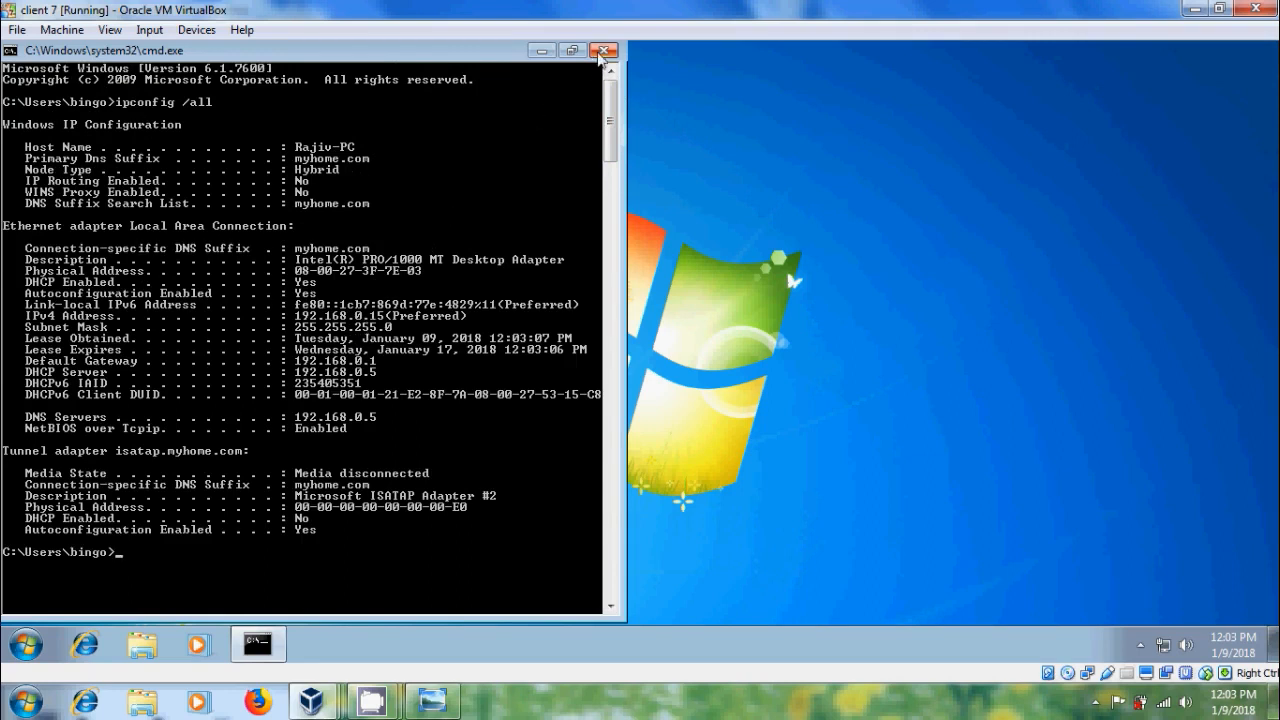
pyautogui.click(601, 53)
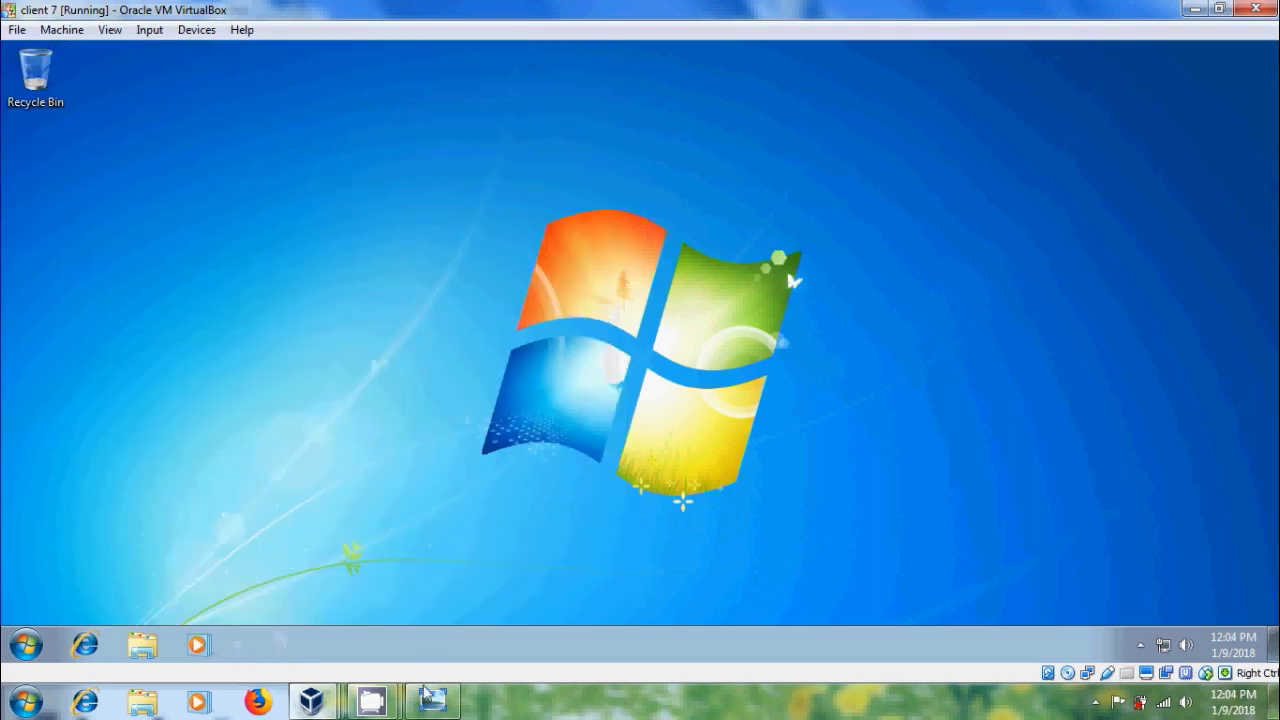
# Switch to the DHCP16 picture in Windows Photo Viewer, and minimize it along with the client 7 and 2016 server virtual machine windows
pyautogui.click(432, 700)
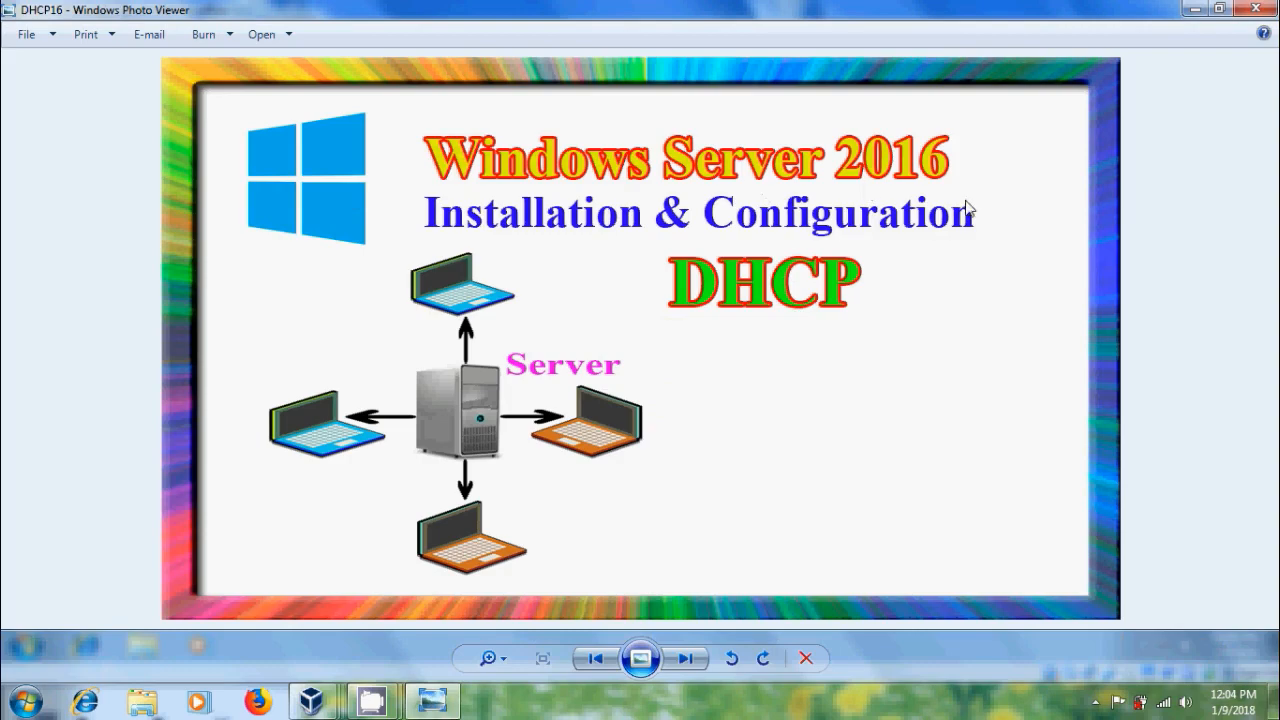
pyautogui.click(1192, 14)
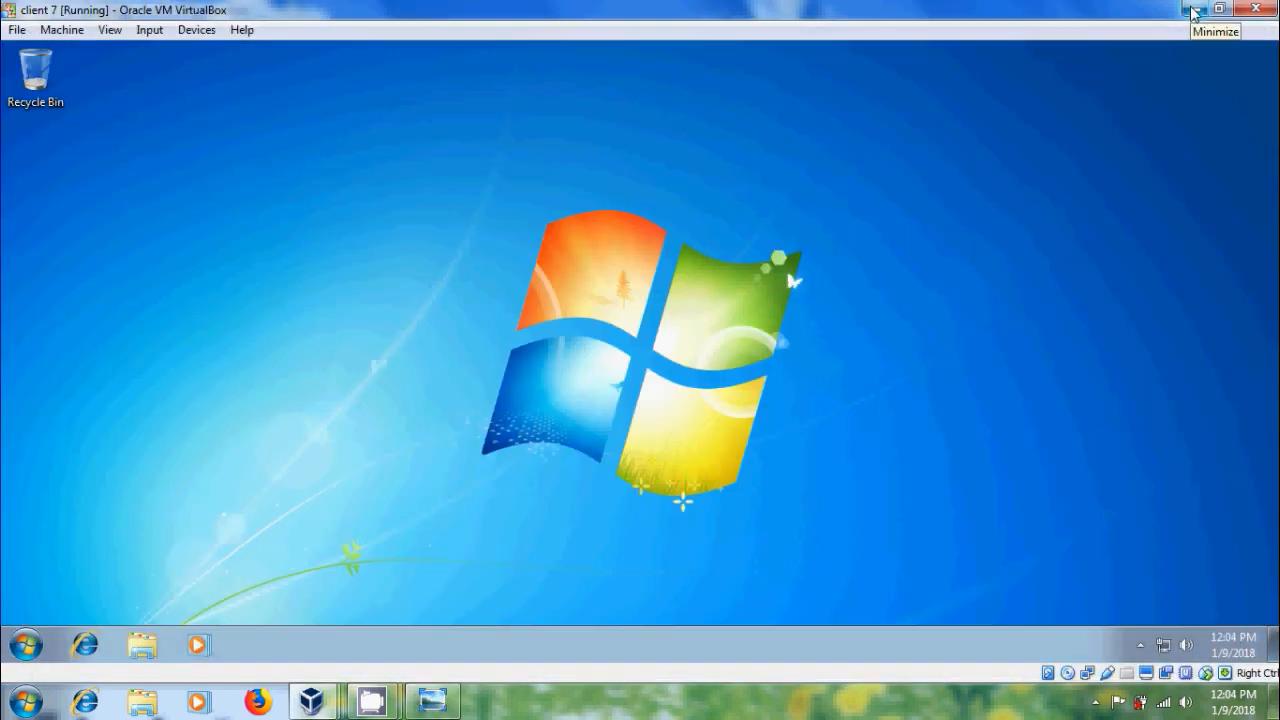
pyautogui.click(1192, 14)
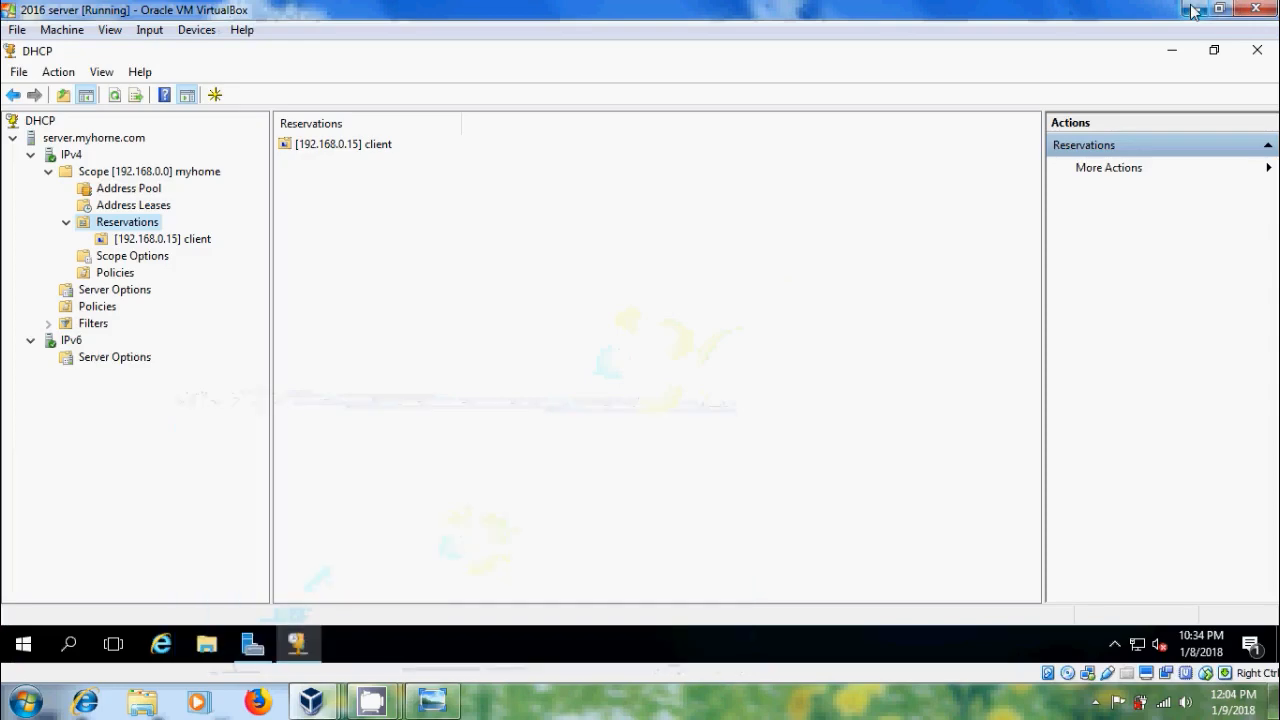
pyautogui.click(1192, 12)
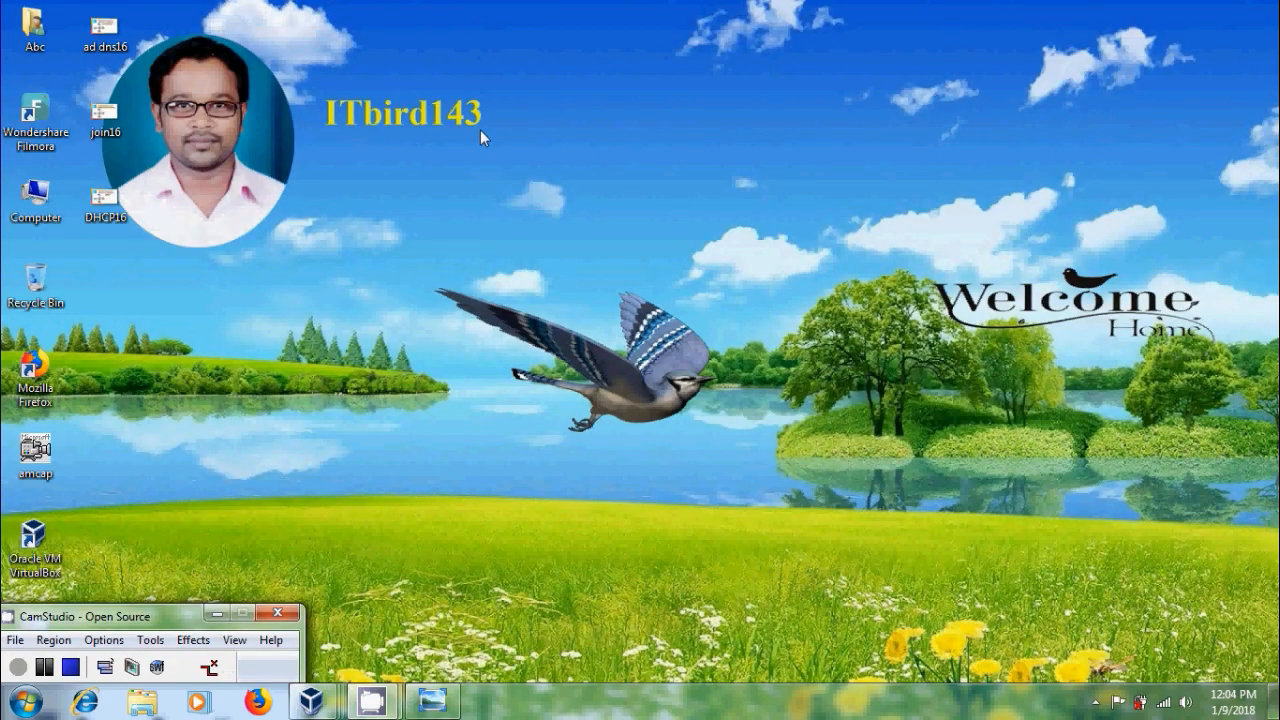